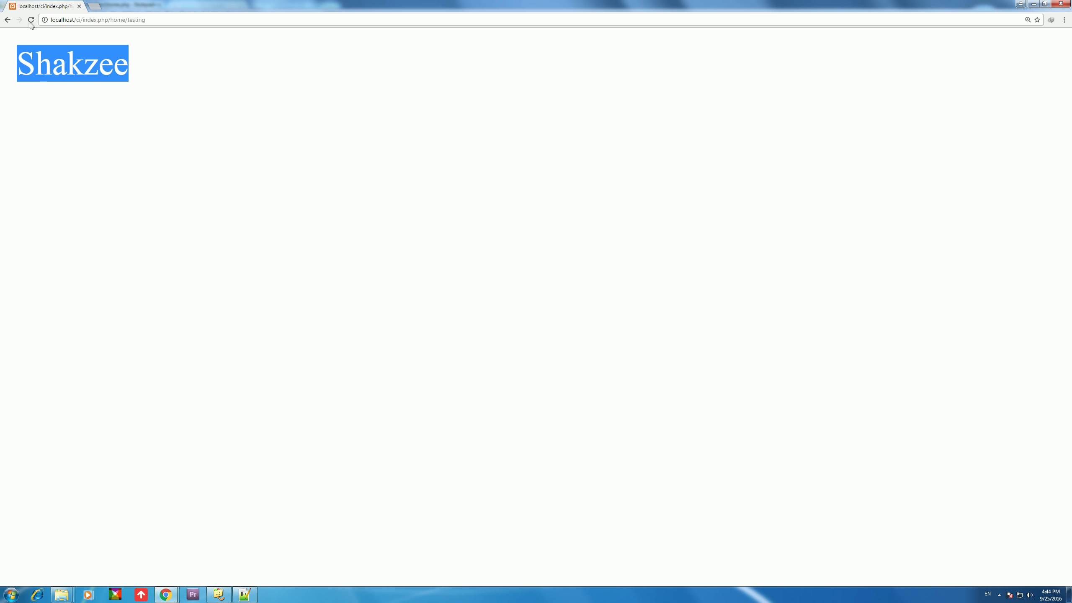
Step: Switch to Notepad++ and review the $data array in home.php's testing function and the user function in mod_home.php
{"action": "key", "text": "alt+Tab"}
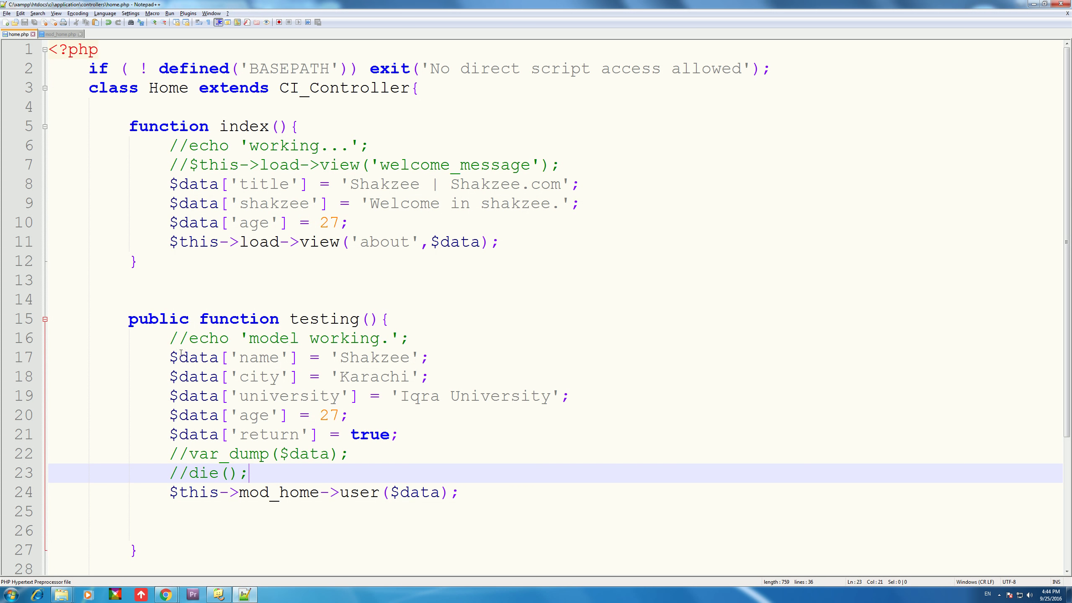
{"action": "left_click_drag", "start_coordinate": [181, 354], "coordinate": [397, 435]}
{"action": "key", "text": "ctrl+Tab"}
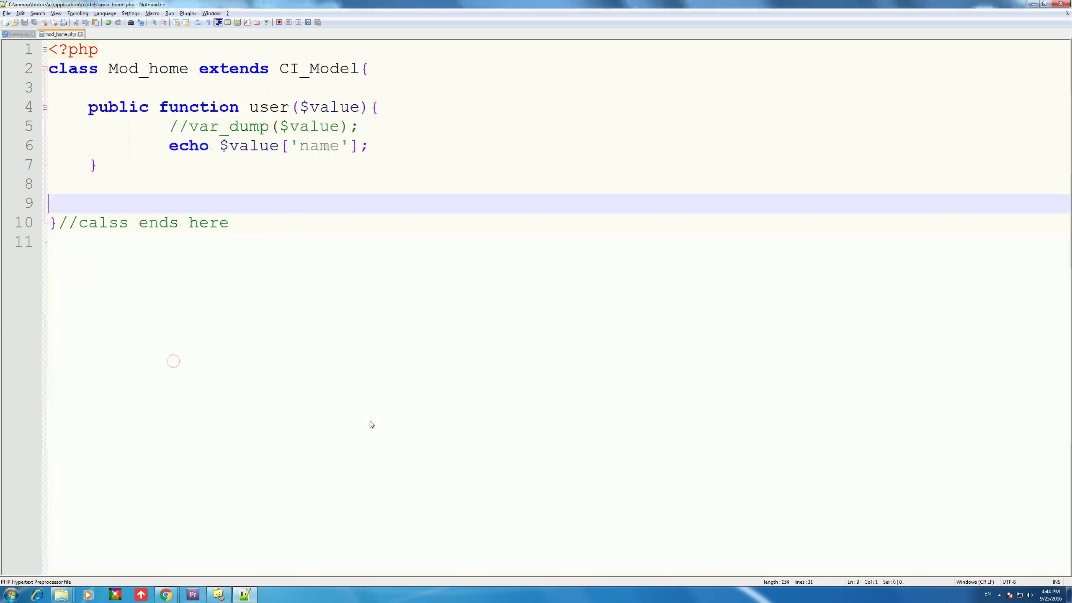
{"action": "left_click", "coordinate": [197, 144]}
{"action": "left_click", "coordinate": [191, 168]}
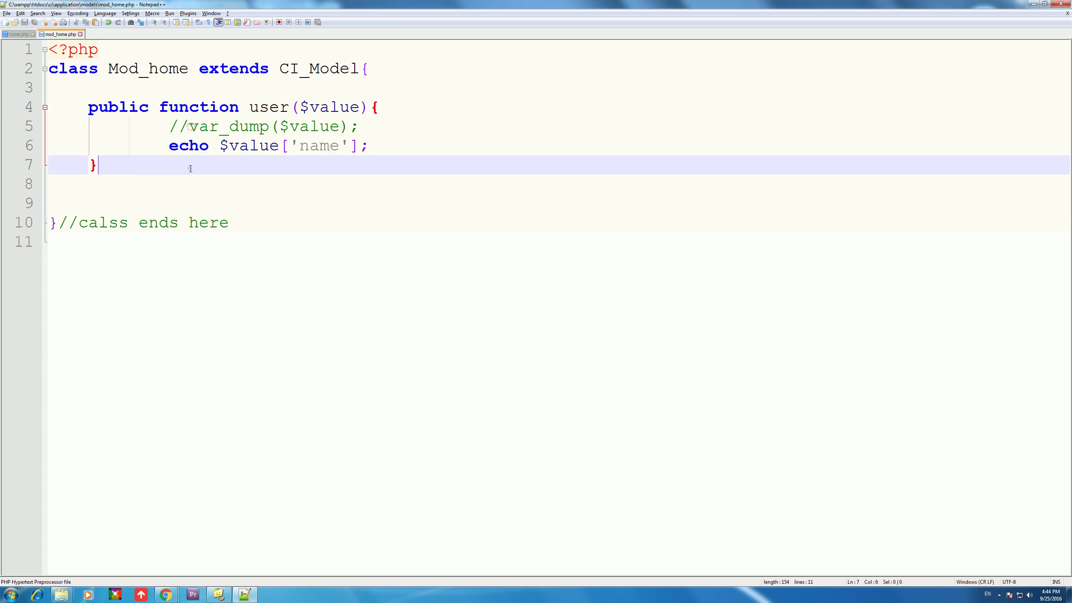
Step: Insert one empty line after the echo statement inside the user function of mod_home.php
{"action": "key", "text": "Down"}
{"action": "key", "text": "Up"}
{"action": "key", "text": "Up"}
{"action": "key", "text": "End"}
{"action": "key", "text": "Return"}
{"action": "key", "text": "Return"}
{"action": "key", "text": "shift+Home"}
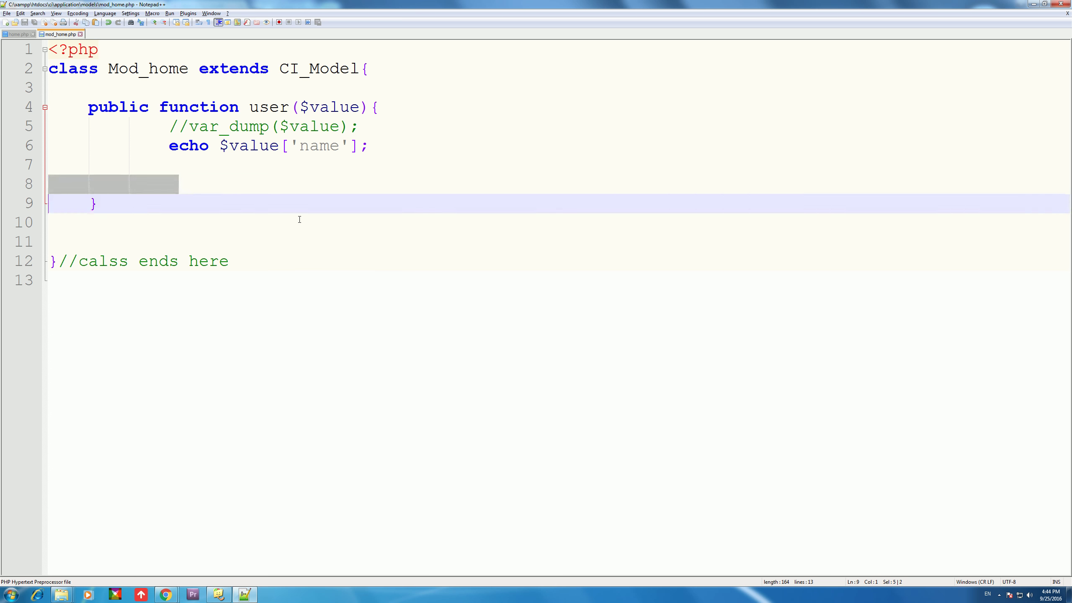
{"action": "key", "text": "BackSpace"}
{"action": "key", "text": "BackSpace"}
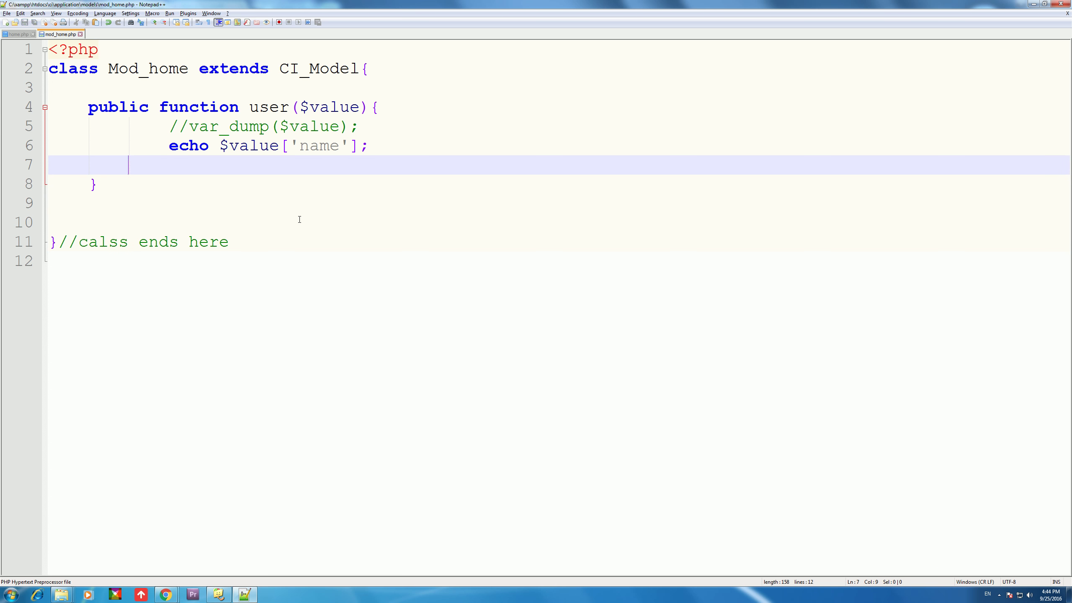
Step: Switch to Chrome and open localhost/phpmyadmin in a new tab
{"action": "key", "text": "alt+Tab"}
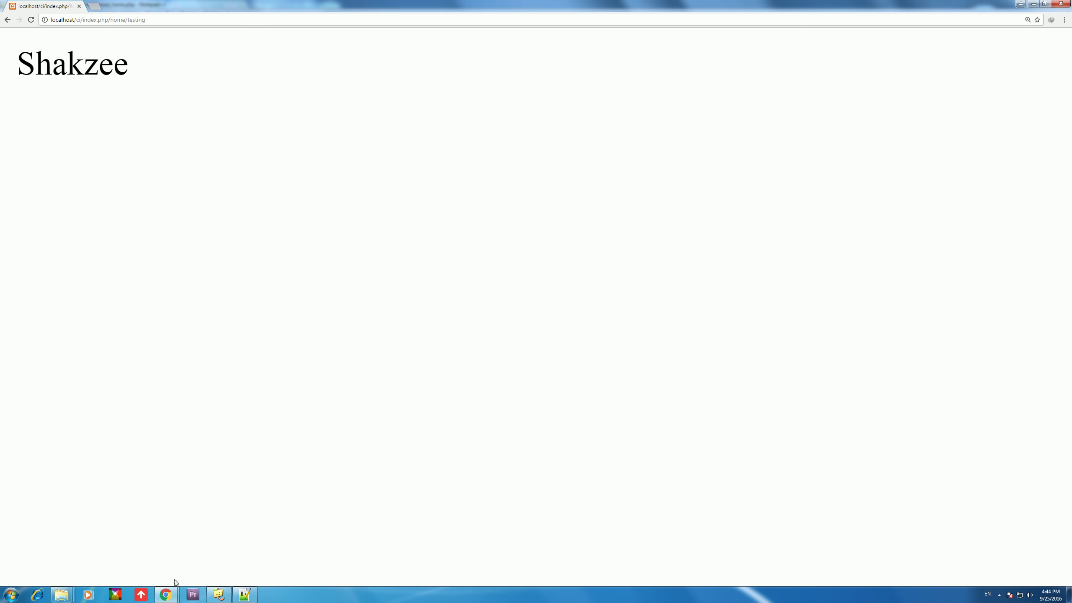
{"action": "key", "text": "alt+Tab"}
{"action": "key", "text": "alt+Tab"}
{"action": "key", "text": "Tab"}
{"action": "key", "text": "Tab"}
{"action": "key", "text": "Tab"}
{"action": "key", "text": "Tab"}
{"action": "key", "text": "Tab"}
{"action": "key", "text": "Tab"}
{"action": "key", "text": "Tab"}
{"action": "key", "text": "Tab"}
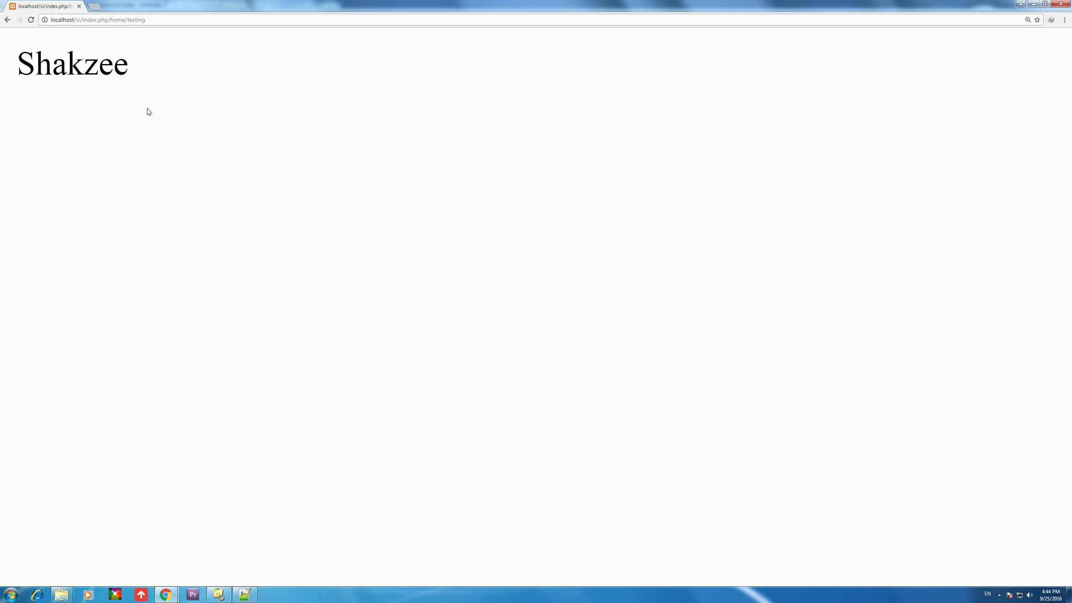
{"action": "left_click", "coordinate": [94, 5]}
{"action": "type", "text": "localhost/ph"}
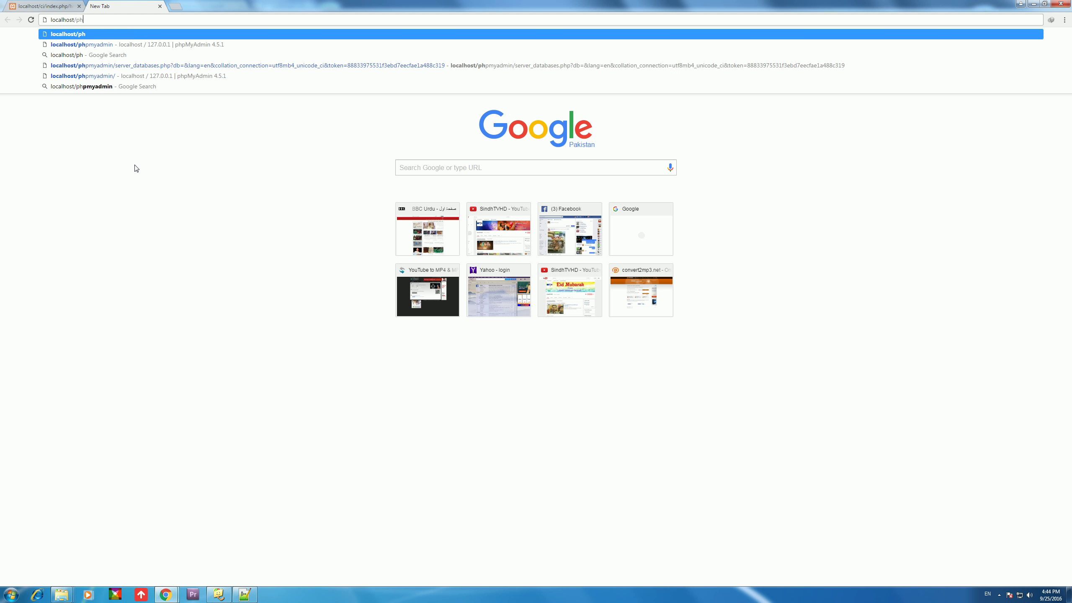
{"action": "key", "text": "Down"}
{"action": "key", "text": "Return"}
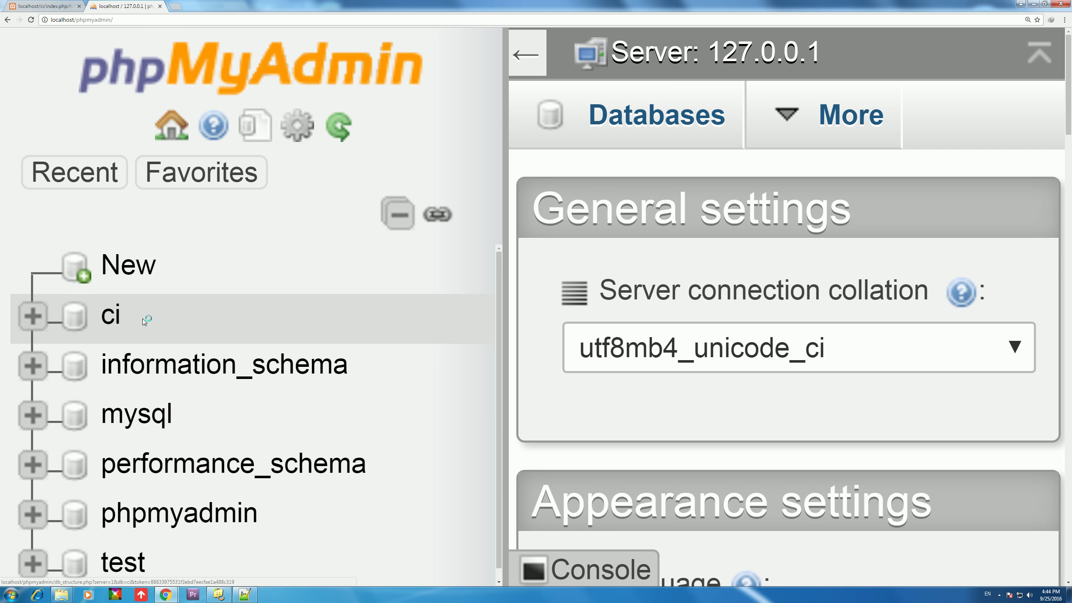
Step: Start a new table named user with 4 columns in the ci database
{"action": "key", "text": "ctrl+minus"}
{"action": "key", "text": "ctrl+minus"}
{"action": "key", "text": "ctrl+minus"}
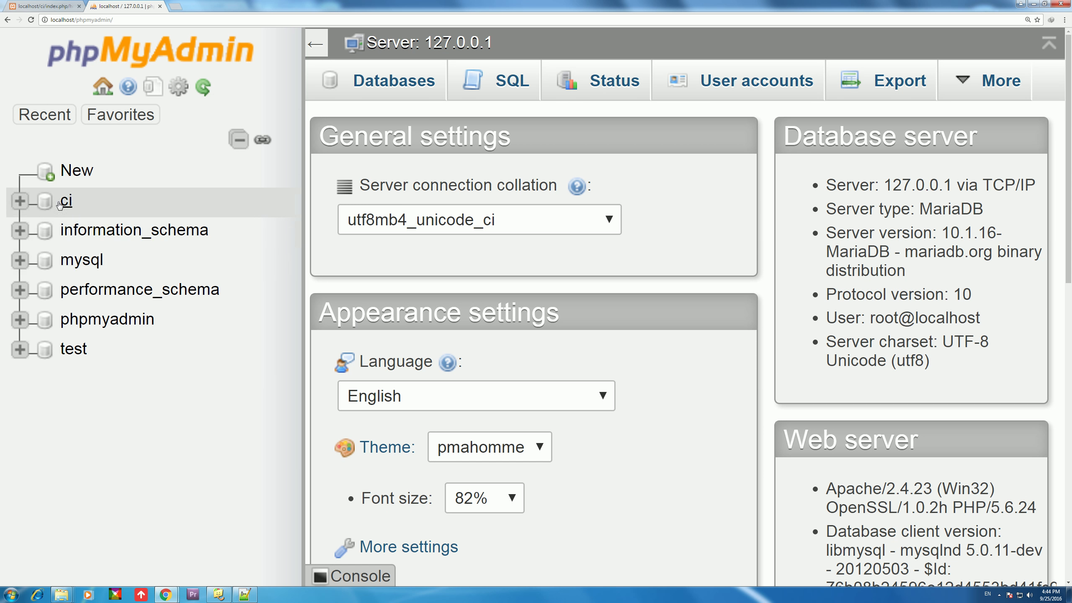
{"action": "left_click", "coordinate": [60, 203]}
{"action": "left_click", "coordinate": [445, 266]}
{"action": "type", "text": "user"}
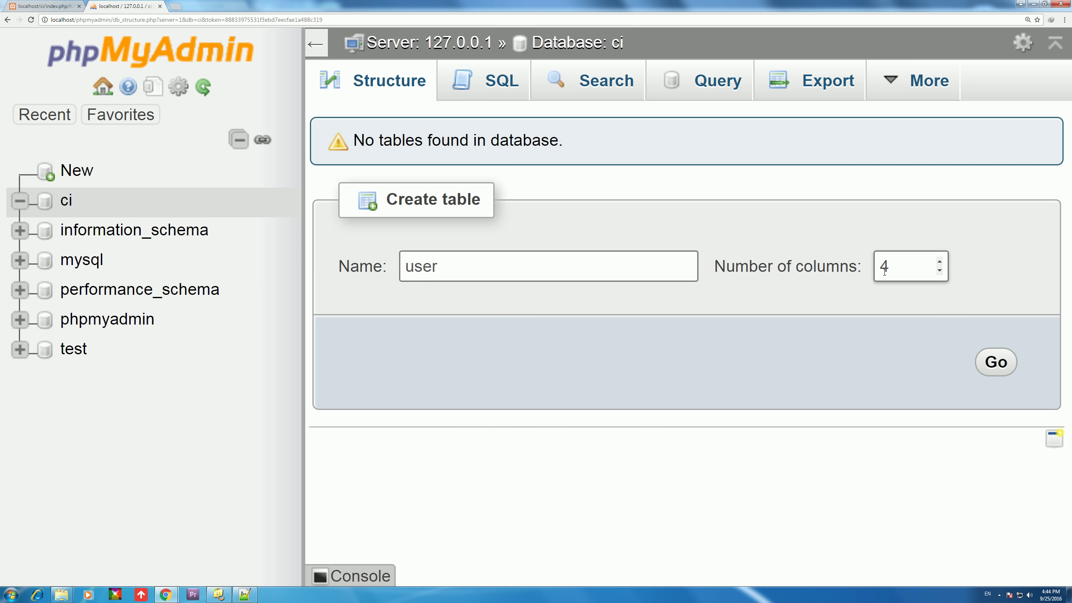
{"action": "left_click", "coordinate": [1008, 363]}
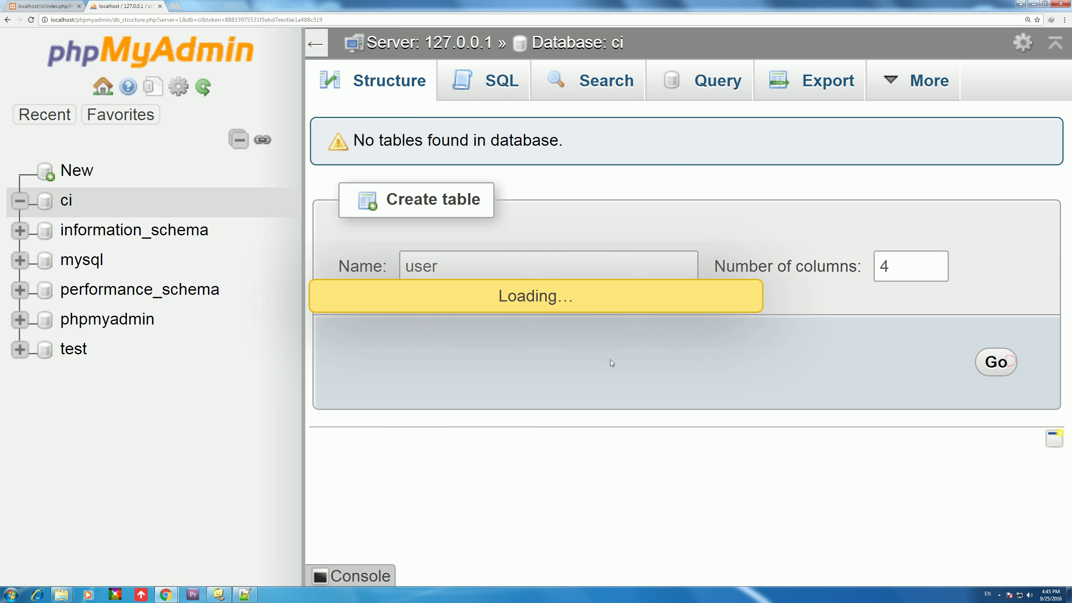
Step: Name the first column id and set its length to 200, keeping the INT type
{"action": "left_click", "coordinate": [410, 286]}
{"action": "type", "text": "id"}
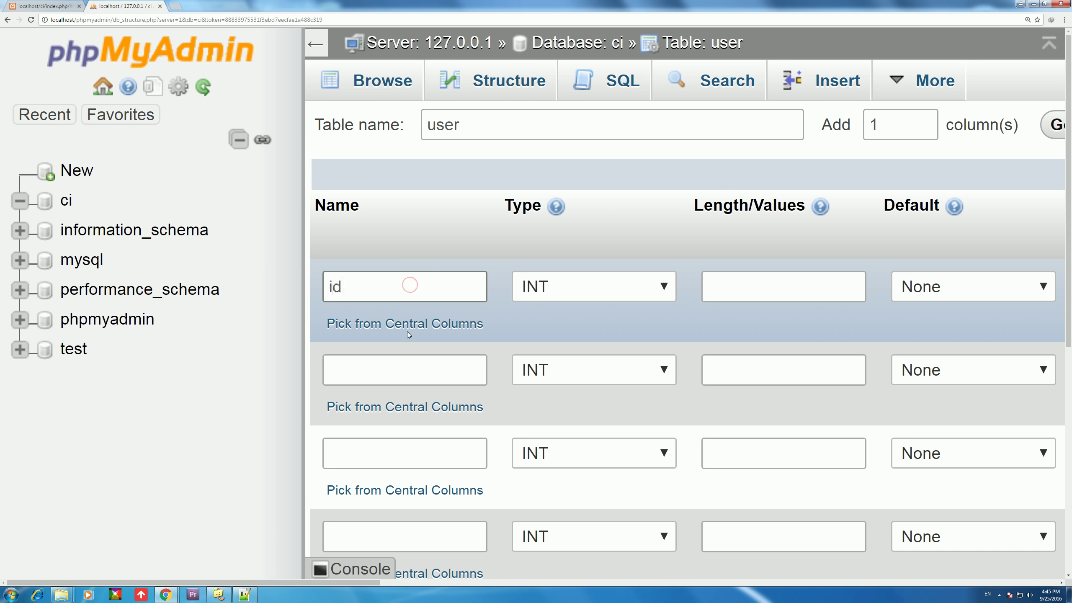
{"action": "key", "text": "Tab"}
{"action": "left_click", "coordinate": [745, 286]}
{"action": "type", "text": "200"}
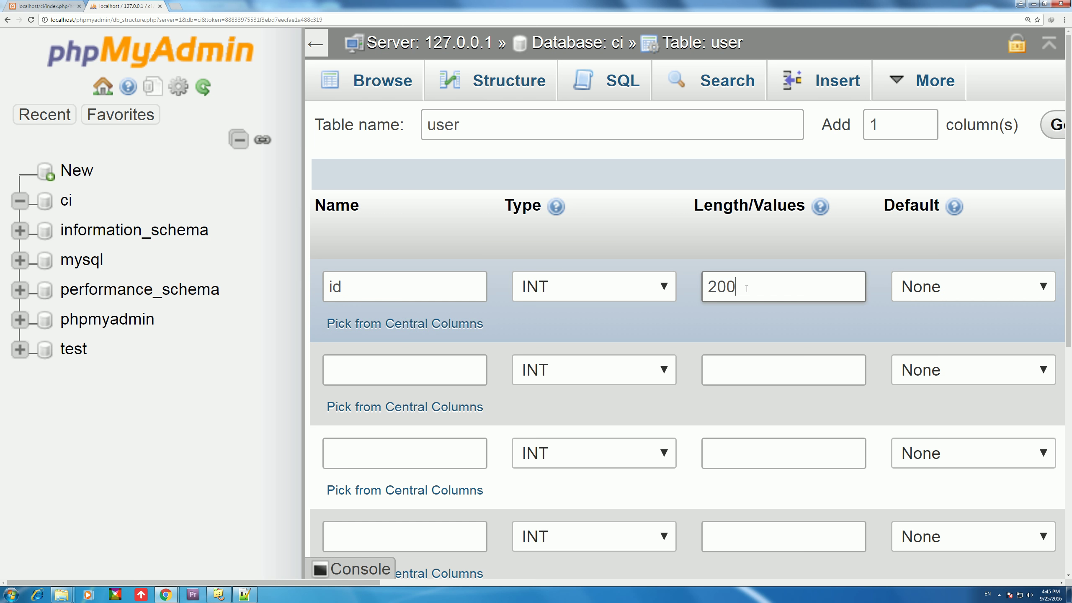
{"action": "right_click", "coordinate": [755, 317]}
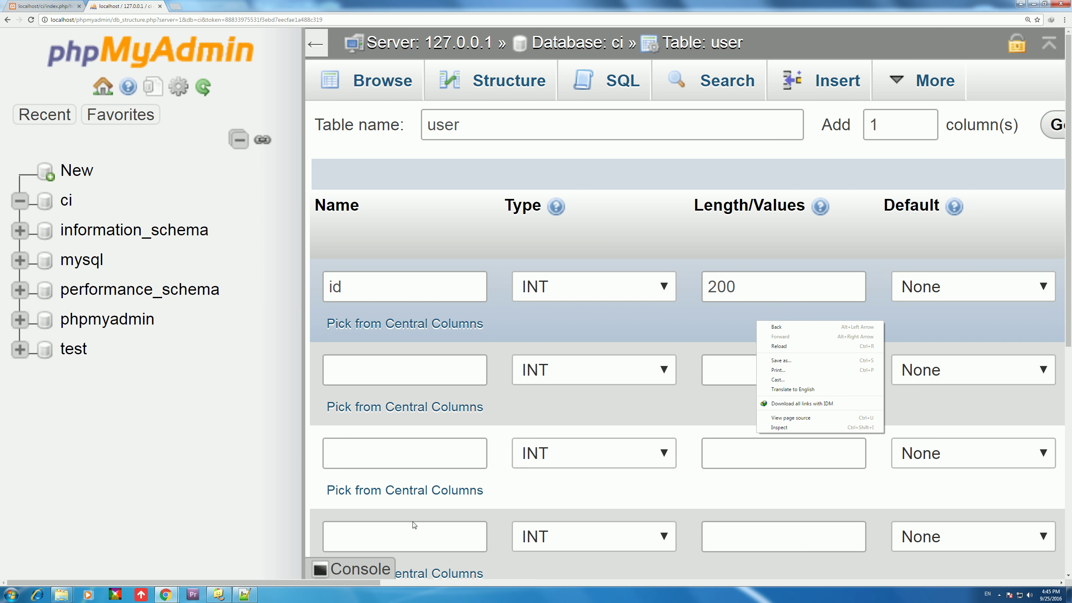
Step: Set the index of the id column to PRIMARY
{"action": "key", "text": "ctrl+minus"}
{"action": "key", "text": "ctrl+minus"}
{"action": "key", "text": "ctrl+minus"}
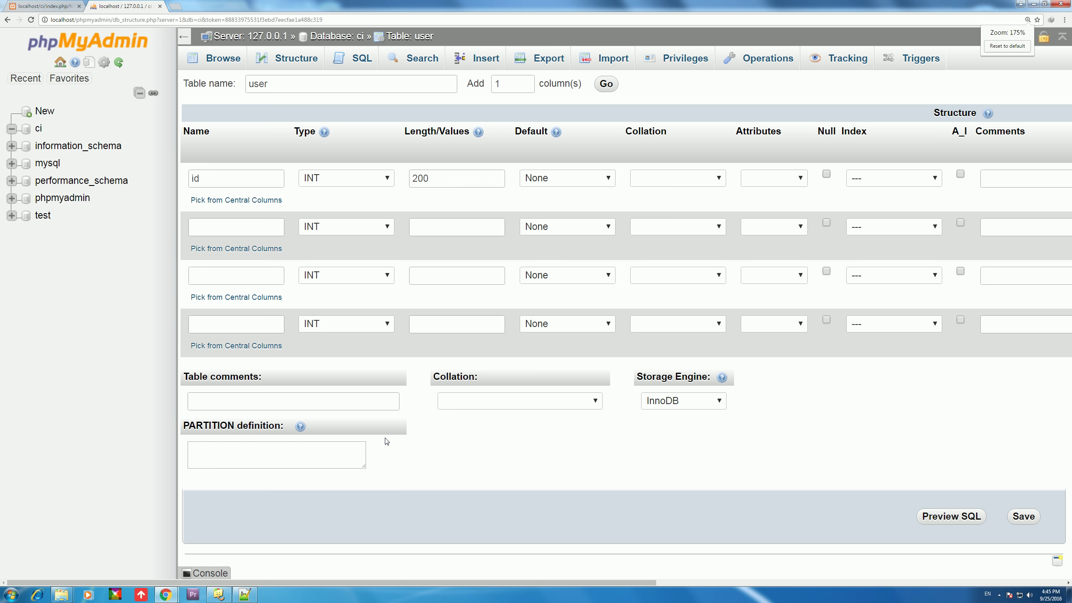
{"action": "key", "text": "ctrl+plus"}
{"action": "left_click_drag", "start_coordinate": [213, 583], "coordinate": [328, 583]}
{"action": "left_click", "coordinate": [595, 201]}
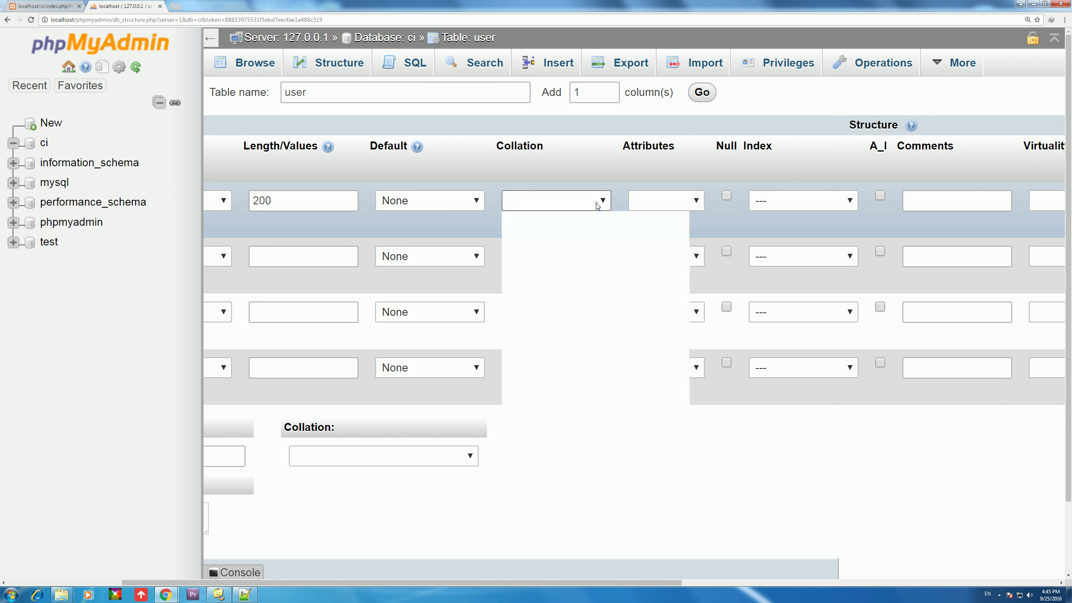
{"action": "left_click", "coordinate": [595, 200]}
{"action": "left_click", "coordinate": [673, 206]}
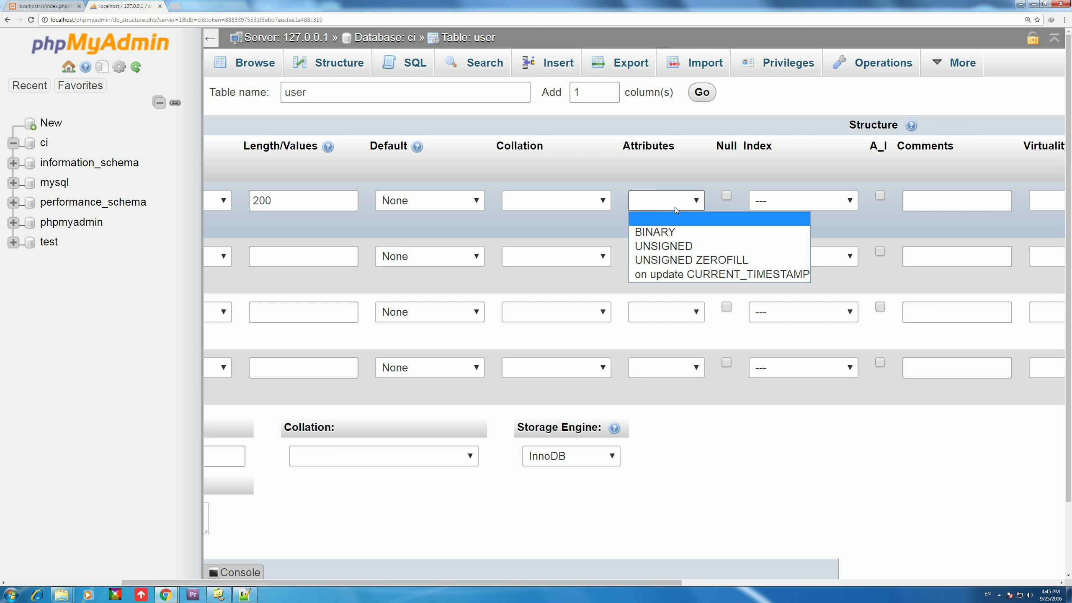
{"action": "left_click", "coordinate": [675, 207]}
{"action": "left_click", "coordinate": [780, 201]}
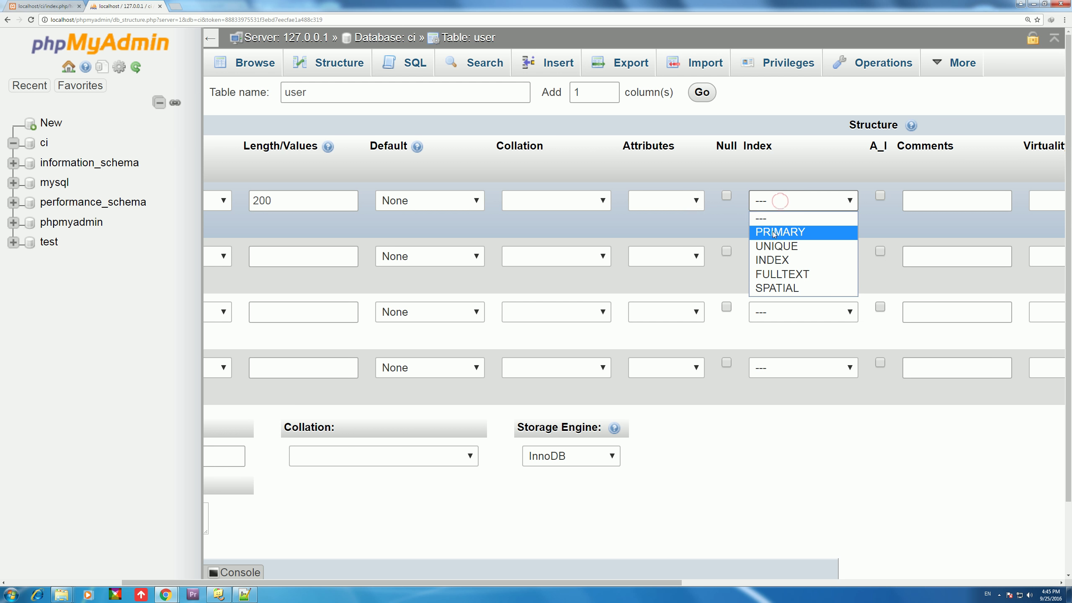
{"action": "left_click", "coordinate": [776, 232]}
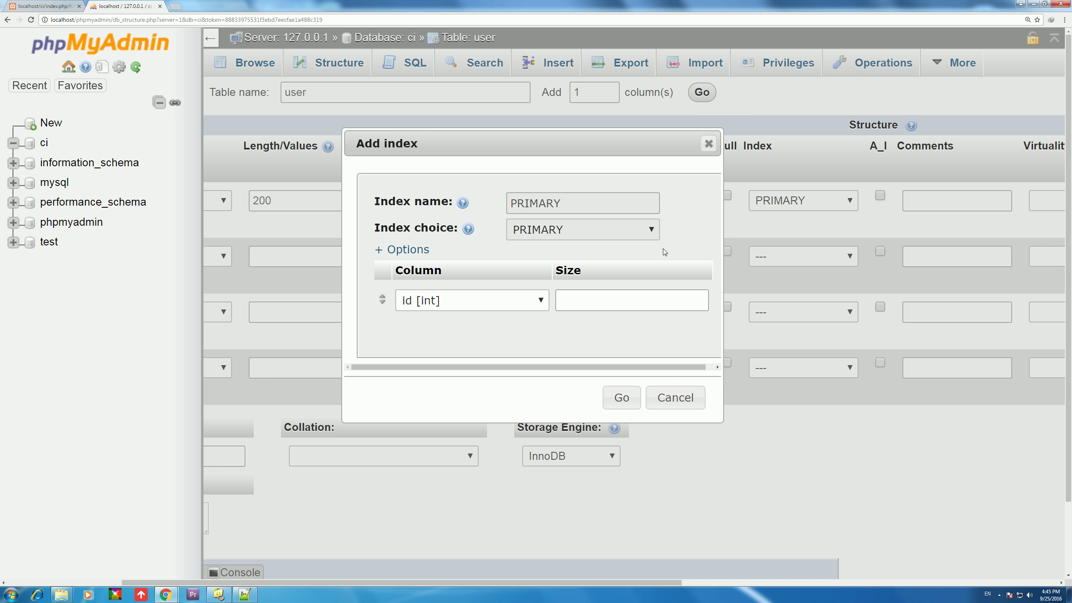
Step: Add the primary index on id with size 200 and enable auto-increment for the id column
{"action": "left_click", "coordinate": [584, 304]}
{"action": "left_click", "coordinate": [584, 304]}
{"action": "type", "text": "200"}
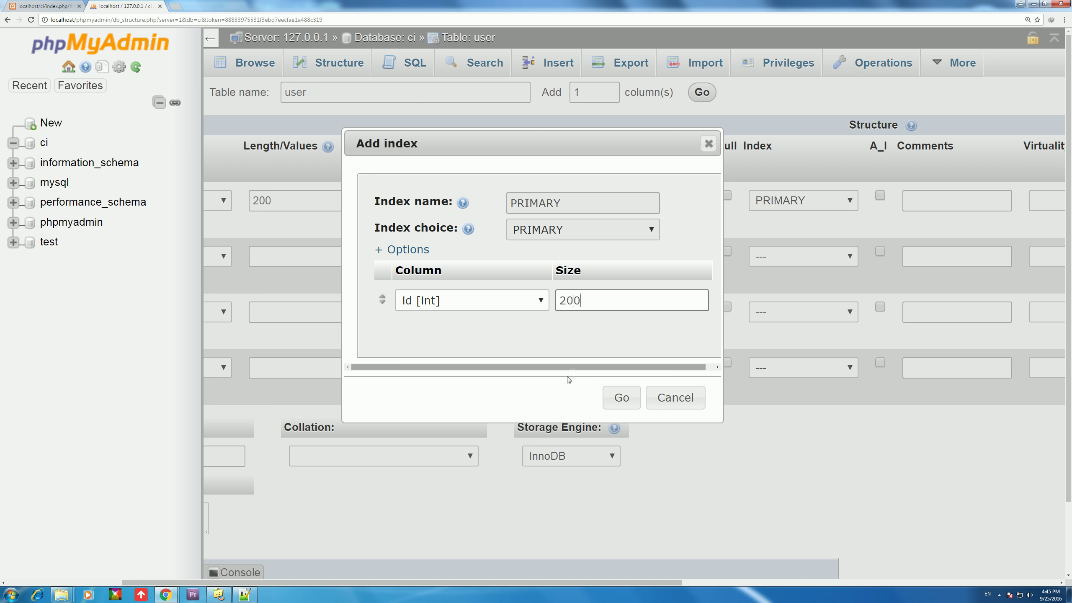
{"action": "left_click", "coordinate": [628, 399]}
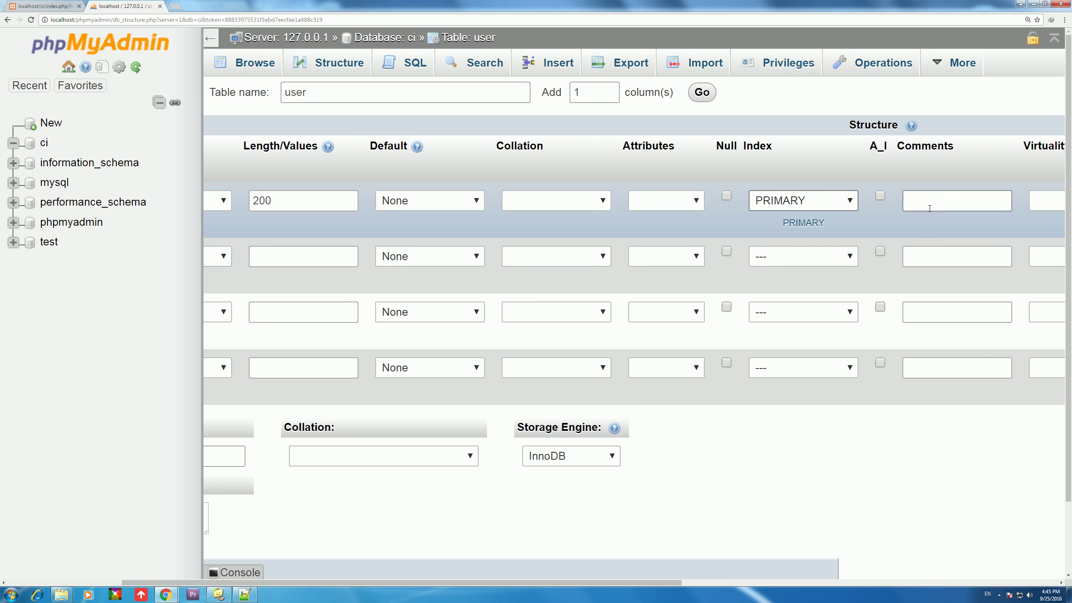
{"action": "left_click", "coordinate": [880, 195]}
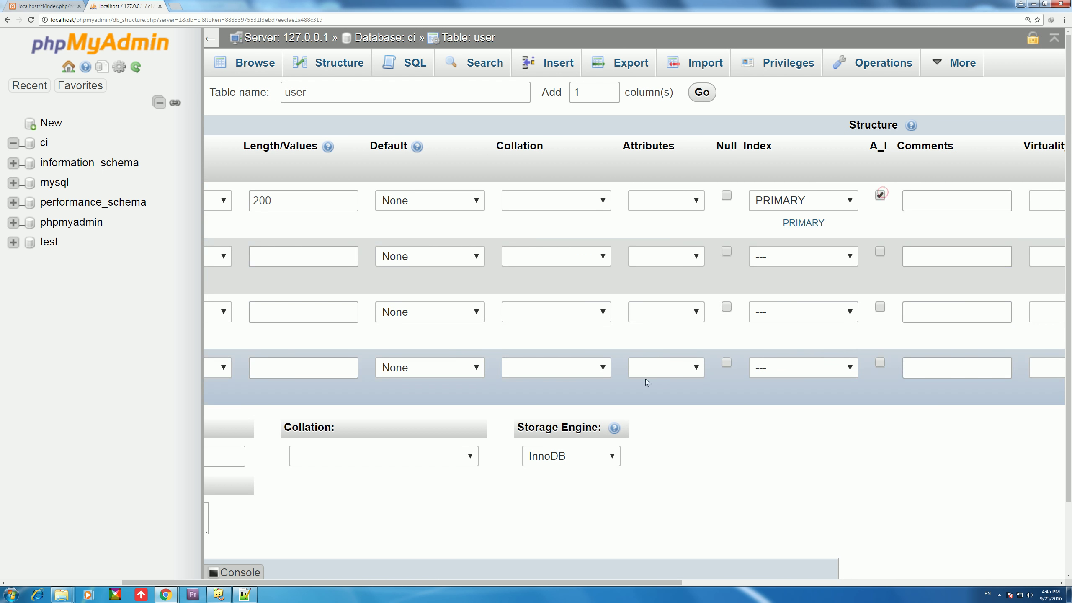
Step: Define the second column as name with type VARCHAR and length 50
{"action": "left_click_drag", "start_coordinate": [455, 581], "coordinate": [337, 582]}
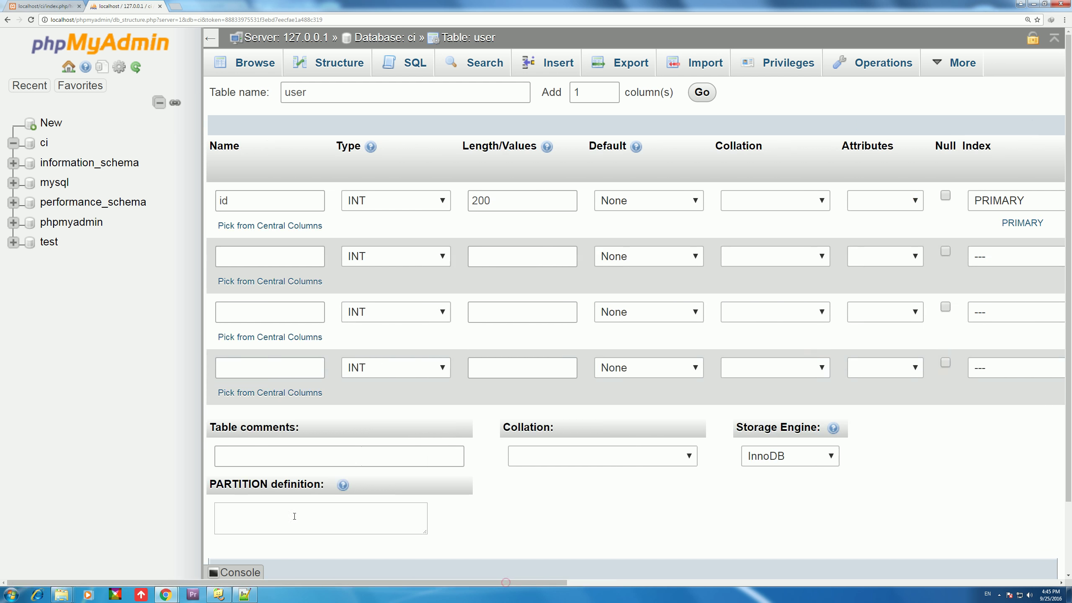
{"action": "left_click", "coordinate": [262, 256]}
{"action": "type", "text": "nam"}
{"action": "key", "text": "BackSpace"}
{"action": "key", "text": "BackSpace"}
{"action": "type", "text": "name"}
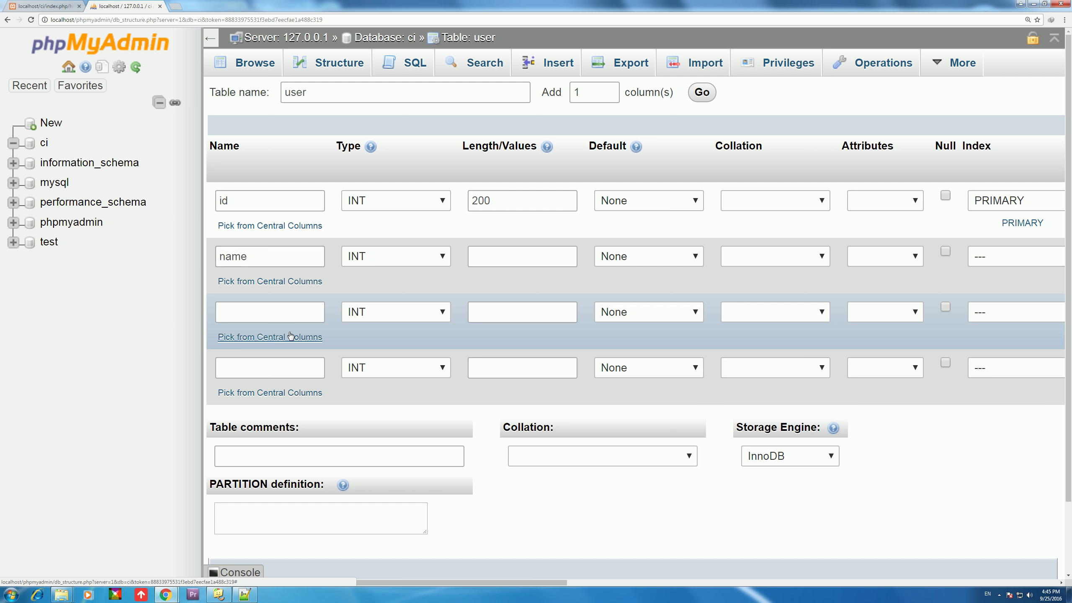
{"action": "key", "text": "Tab"}
{"action": "key", "text": "Down"}
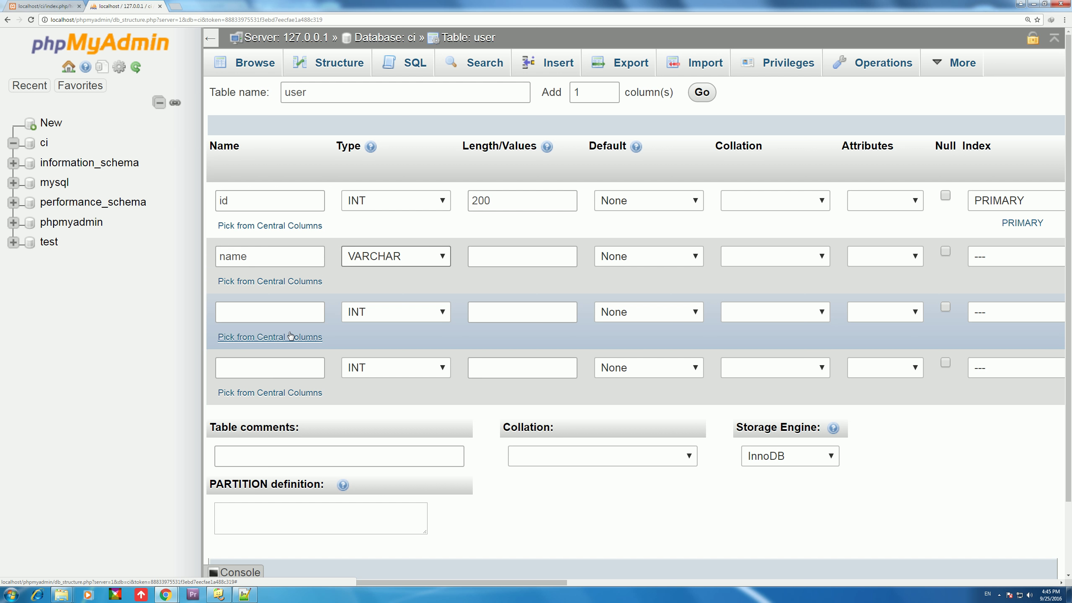
{"action": "key", "text": "Tab"}
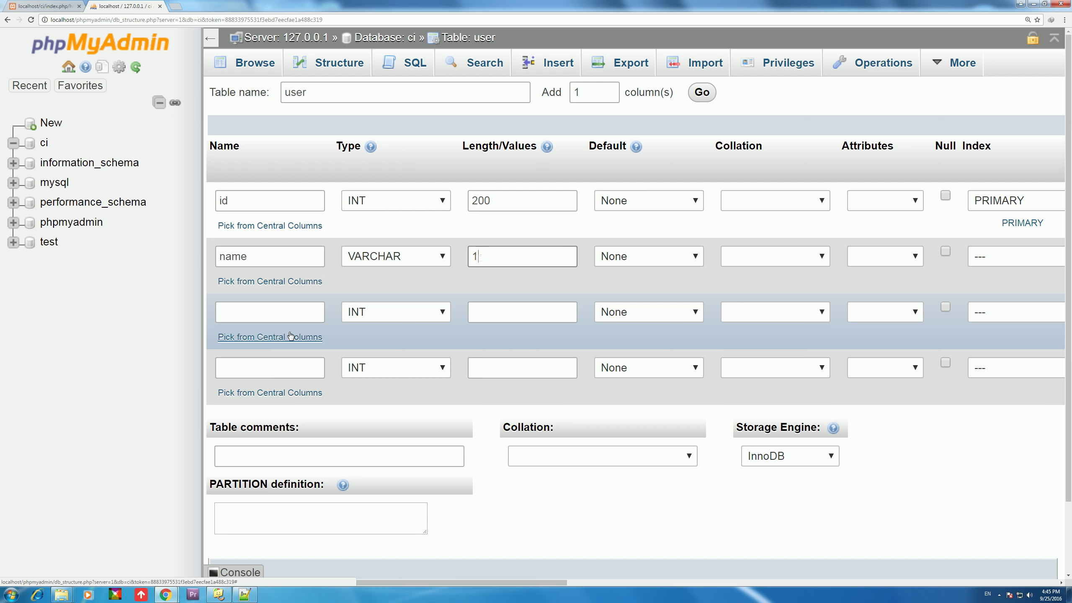
{"action": "type", "text": "50"}
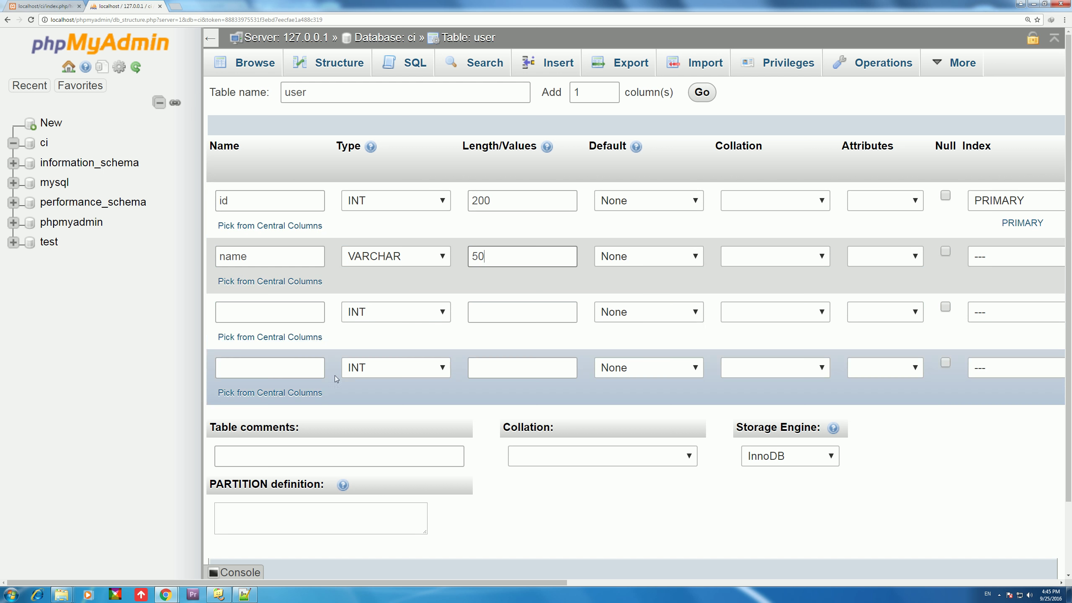
Step: Define the third column as university with type VARCHAR and length 100
{"action": "left_click", "coordinate": [278, 313]}
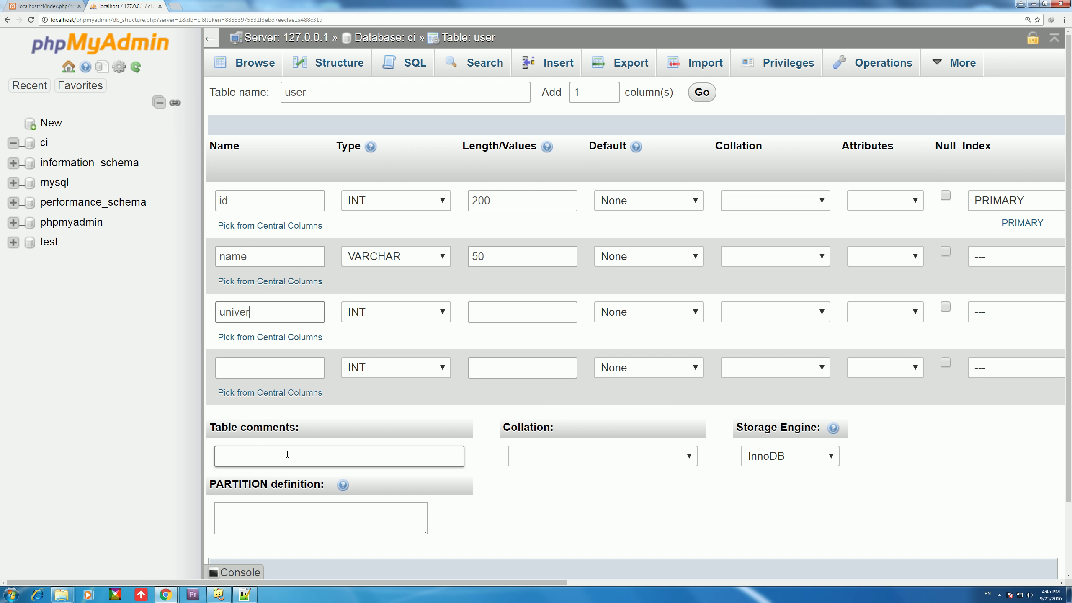
{"action": "type", "text": "university"}
{"action": "key", "text": "Tab"}
{"action": "key", "text": "Tab"}
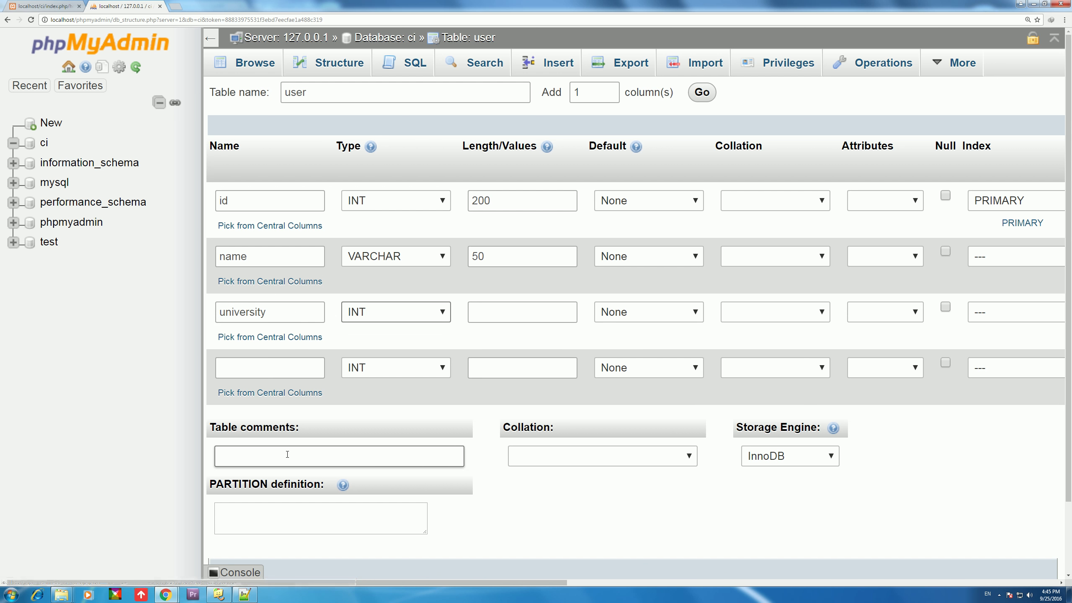
{"action": "left_click", "coordinate": [395, 312]}
{"action": "key", "text": "v"}
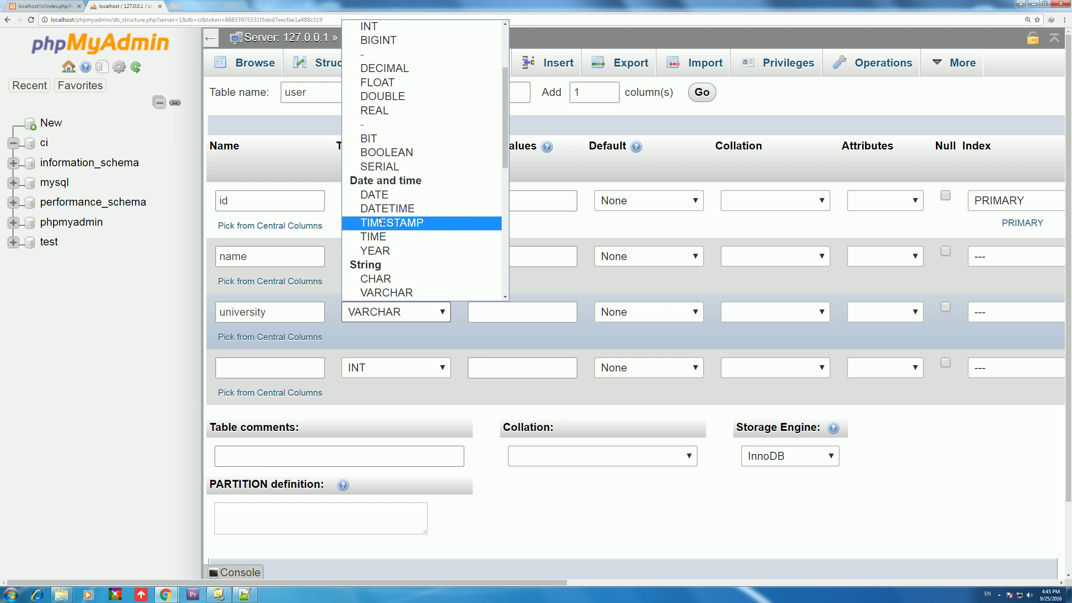
{"action": "key", "text": "Return"}
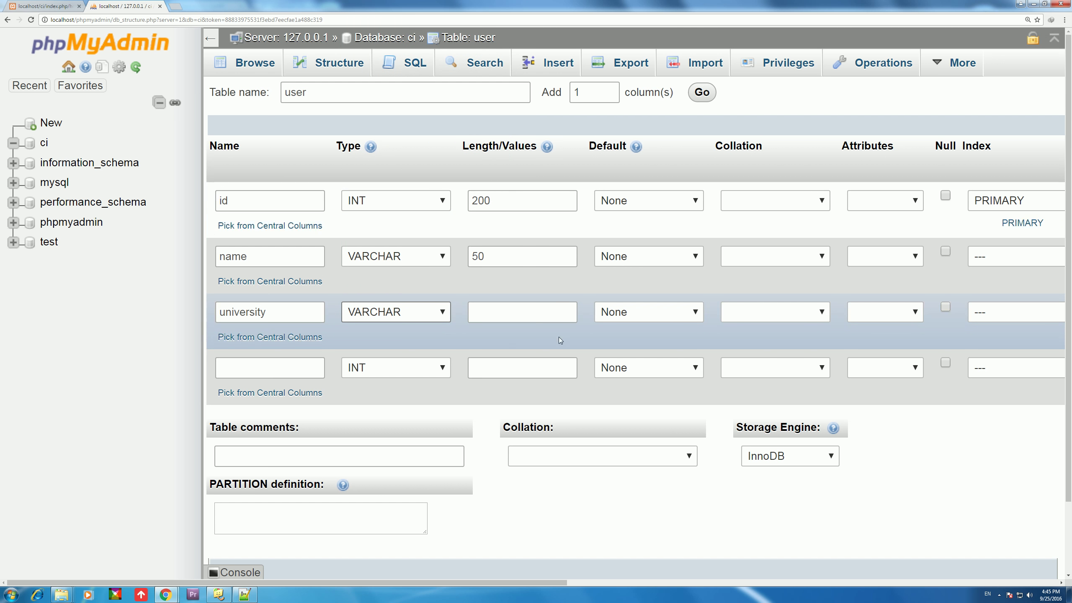
{"action": "key", "text": "Tab"}
{"action": "type", "text": "100"}
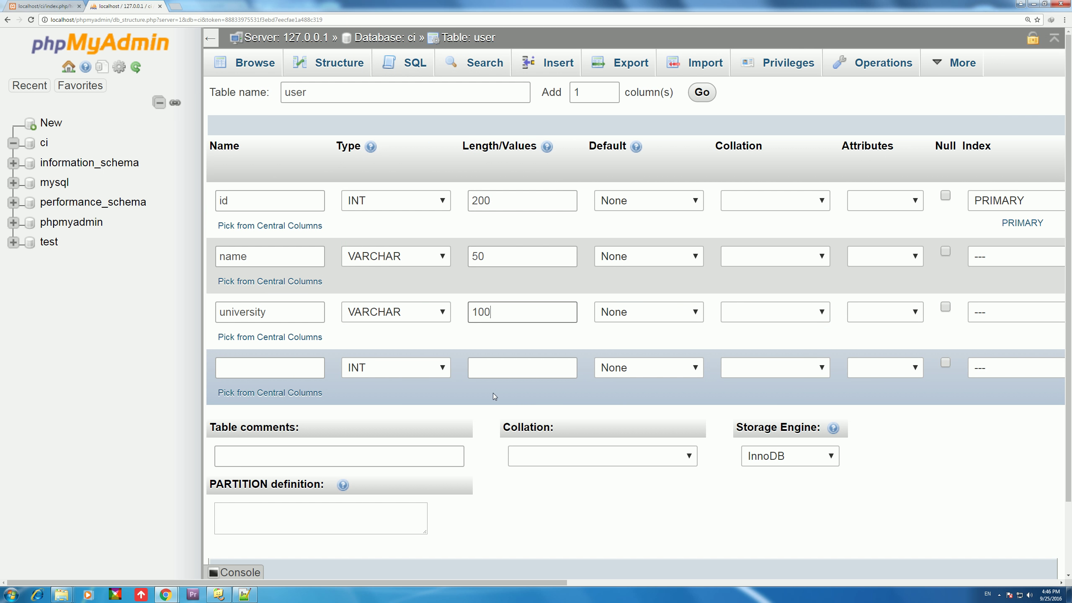
Step: Define the fourth column as city with type VARCHAR and length 100
{"action": "left_click", "coordinate": [266, 375]}
{"action": "type", "text": "a"}
{"action": "key", "text": "Tab"}
{"action": "key", "text": "Tab"}
{"action": "key", "text": "v"}
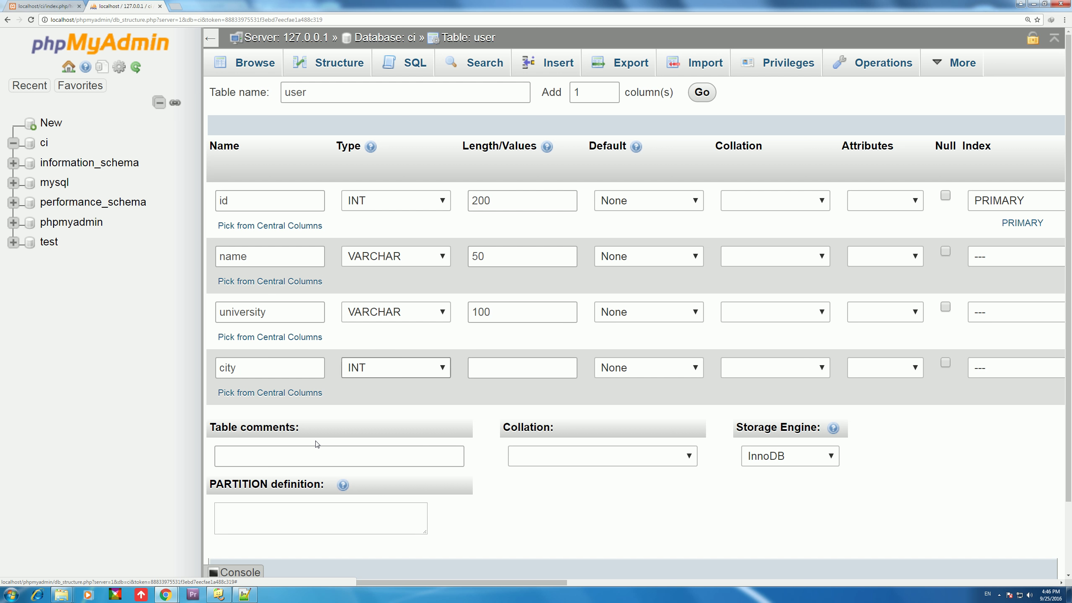
{"action": "key", "text": "Tab"}
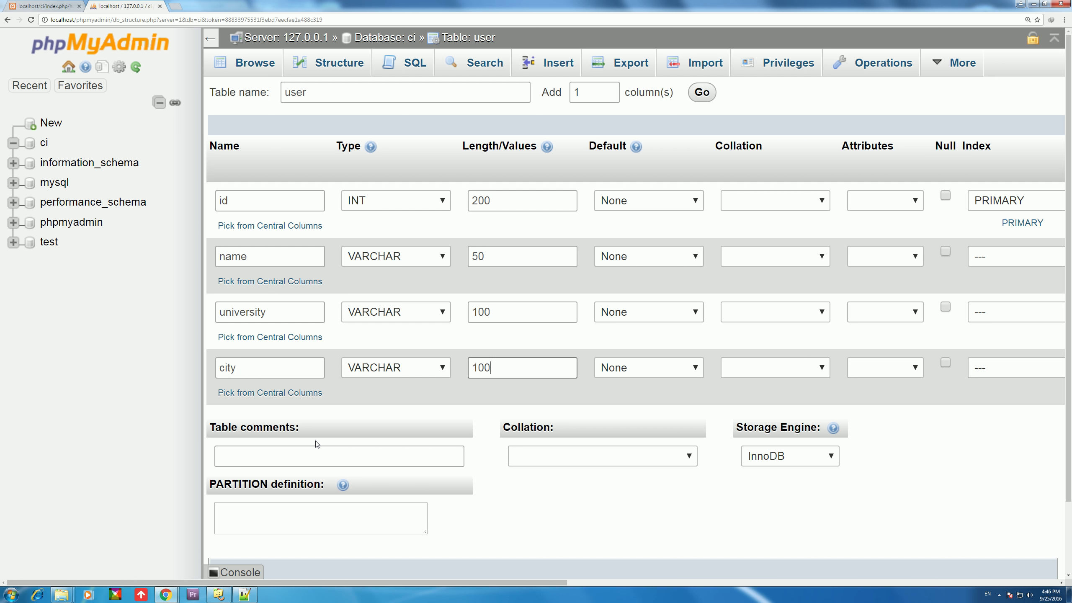
Step: Add one blank column row to the user table definition and stay on the unsaved table page
{"action": "left_click", "coordinate": [663, 502]}
{"action": "left_click", "coordinate": [705, 90]}
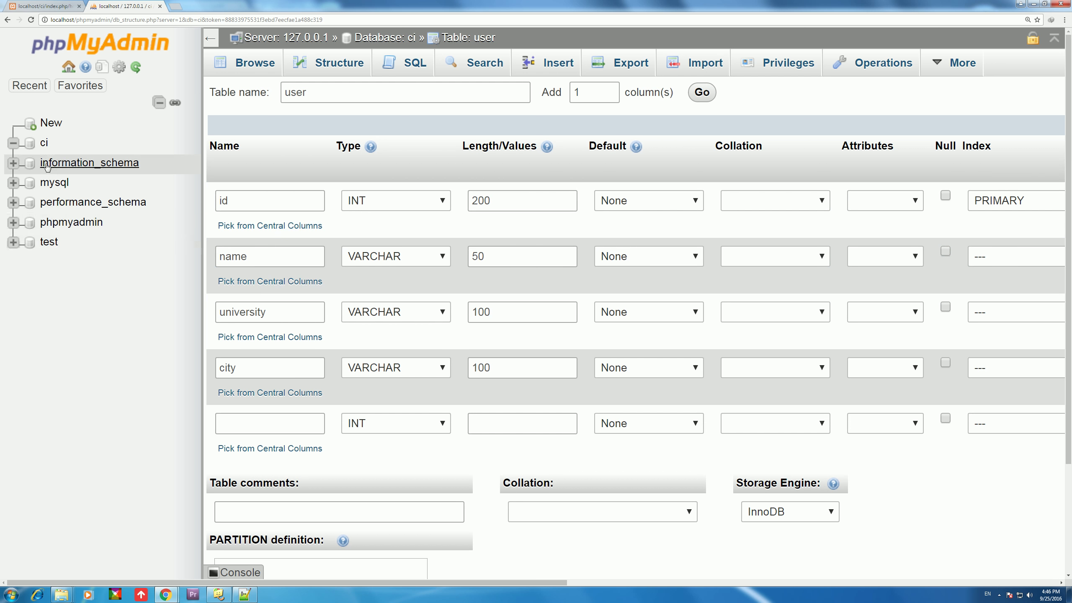
{"action": "left_click", "coordinate": [43, 143]}
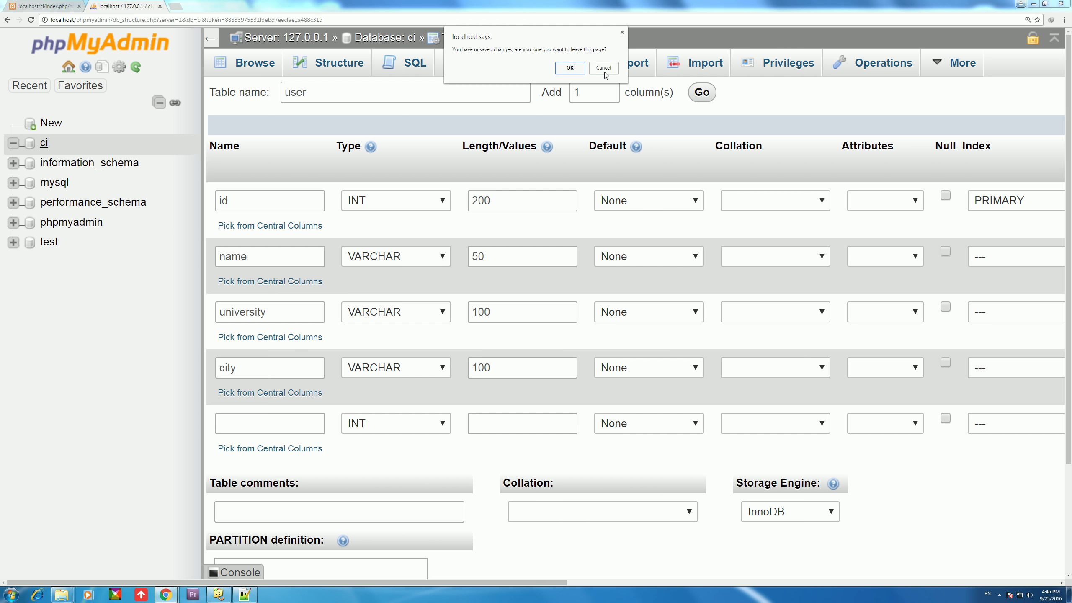
{"action": "left_click", "coordinate": [603, 68]}
Step: Try to save the user table with its id, name, university and city columns
{"action": "scroll", "coordinate": [601, 339], "scroll_direction": "down", "scroll_amount": 3}
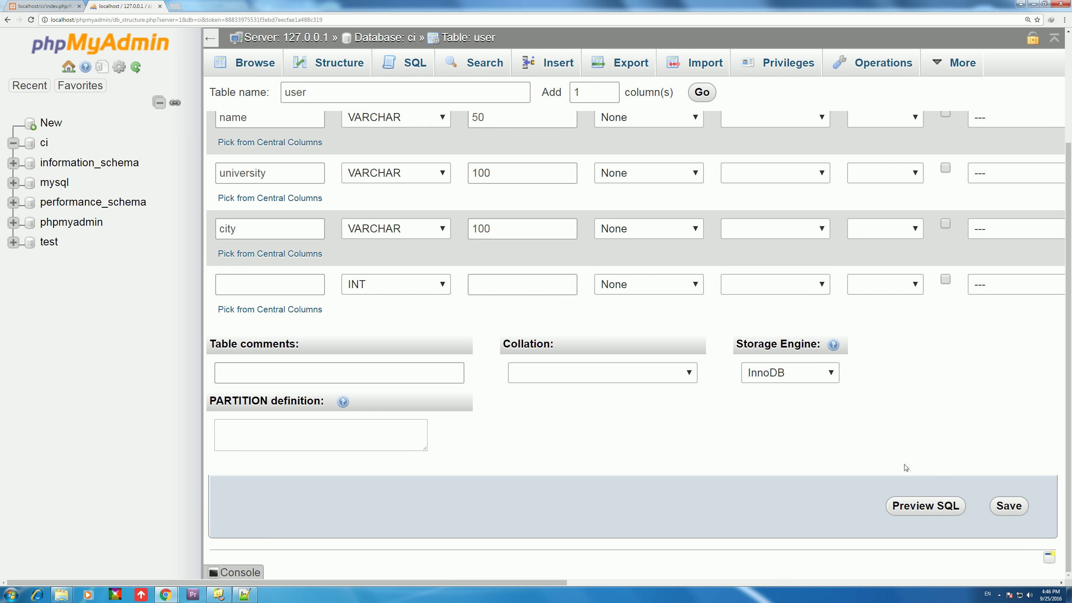
{"action": "left_click", "coordinate": [1007, 505]}
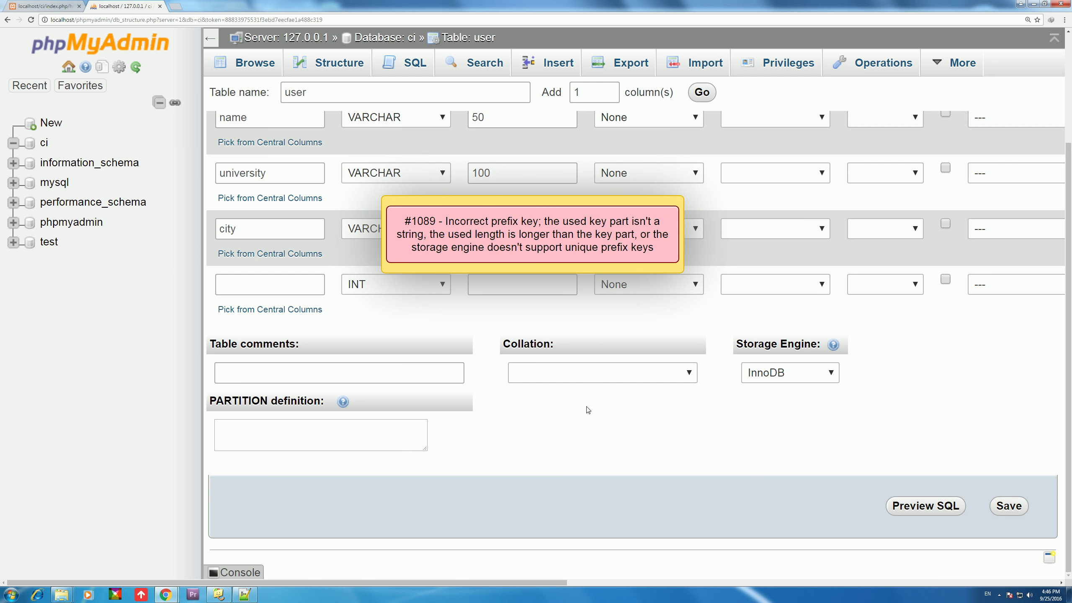
{"action": "scroll", "coordinate": [587, 409], "scroll_direction": "up", "scroll_amount": 3}
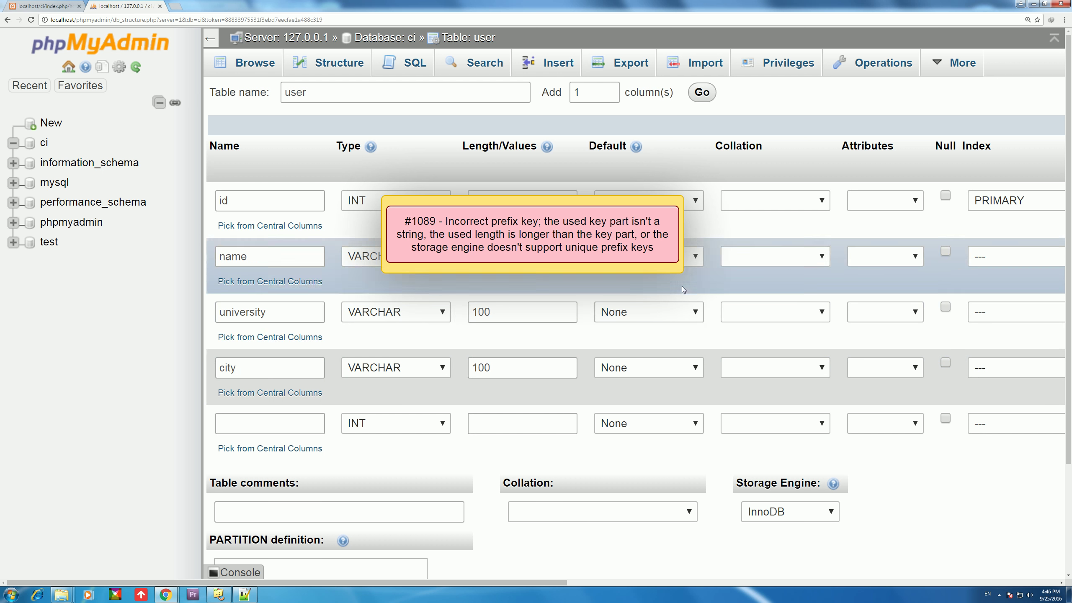
{"action": "left_click_drag", "start_coordinate": [635, 231], "coordinate": [640, 208]}
{"action": "left_click", "coordinate": [706, 296]}
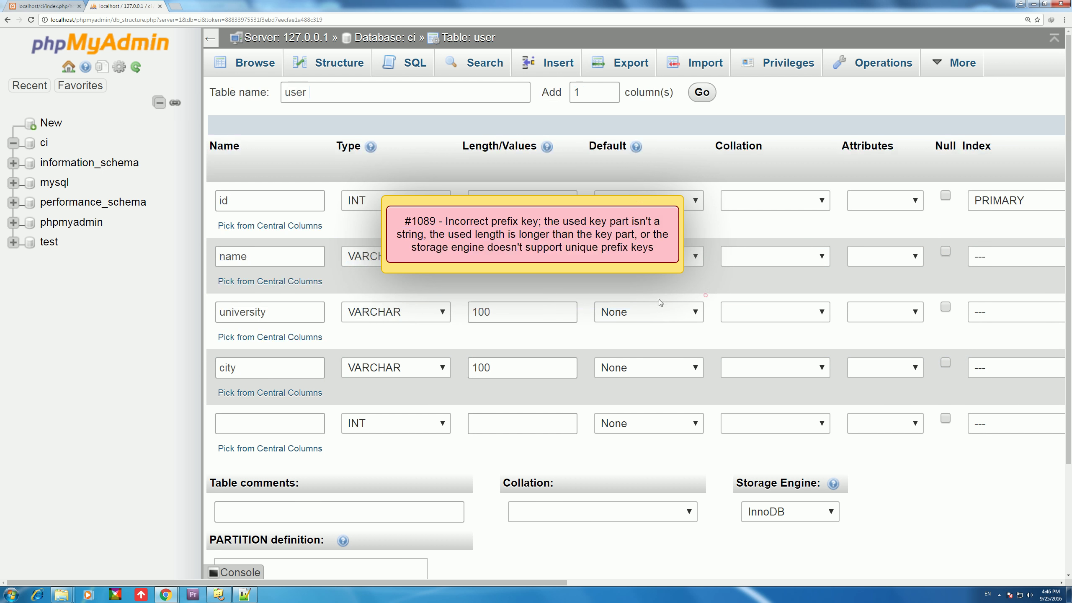
Step: Set the page zoom to 175% and dismiss the error notification
{"action": "scroll", "coordinate": [538, 178], "scroll_direction": "down", "scroll_amount": 3}
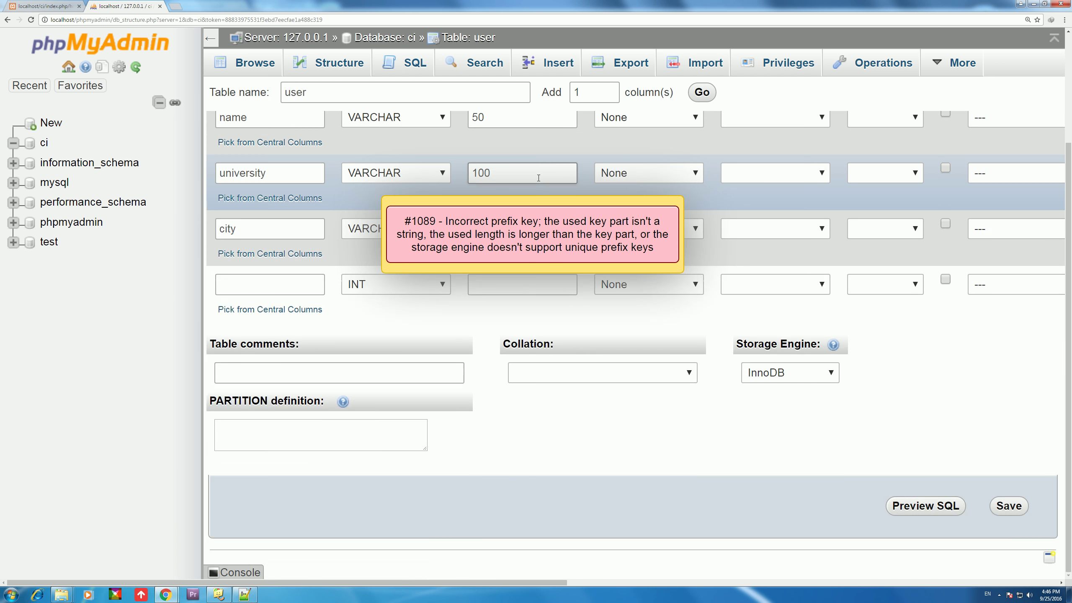
{"action": "key", "text": "ctrl+minus"}
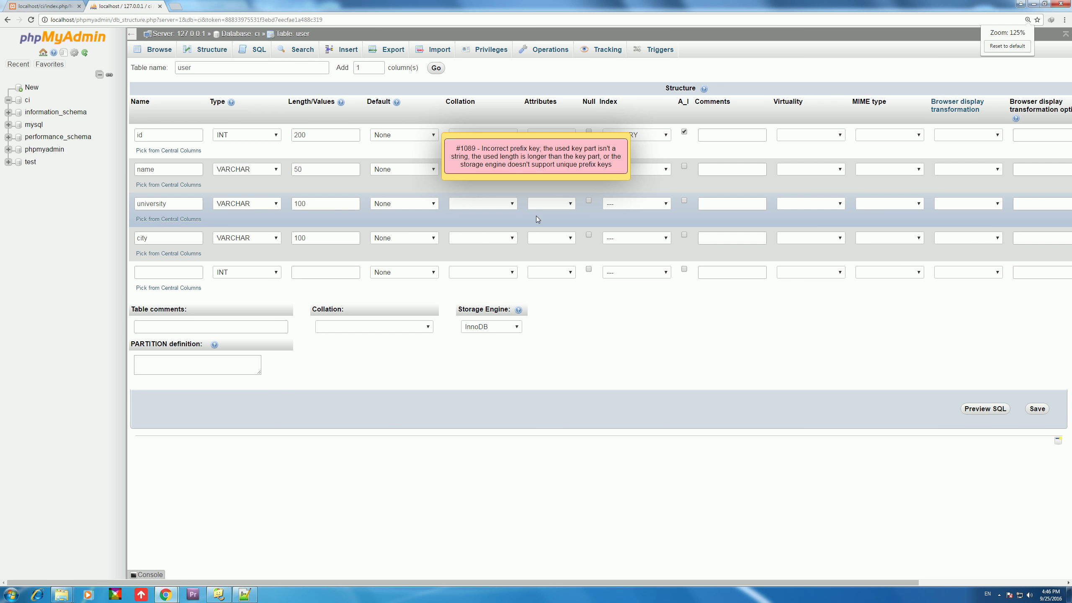
{"action": "key", "text": "ctrl+plus"}
{"action": "key", "text": "ctrl+plus"}
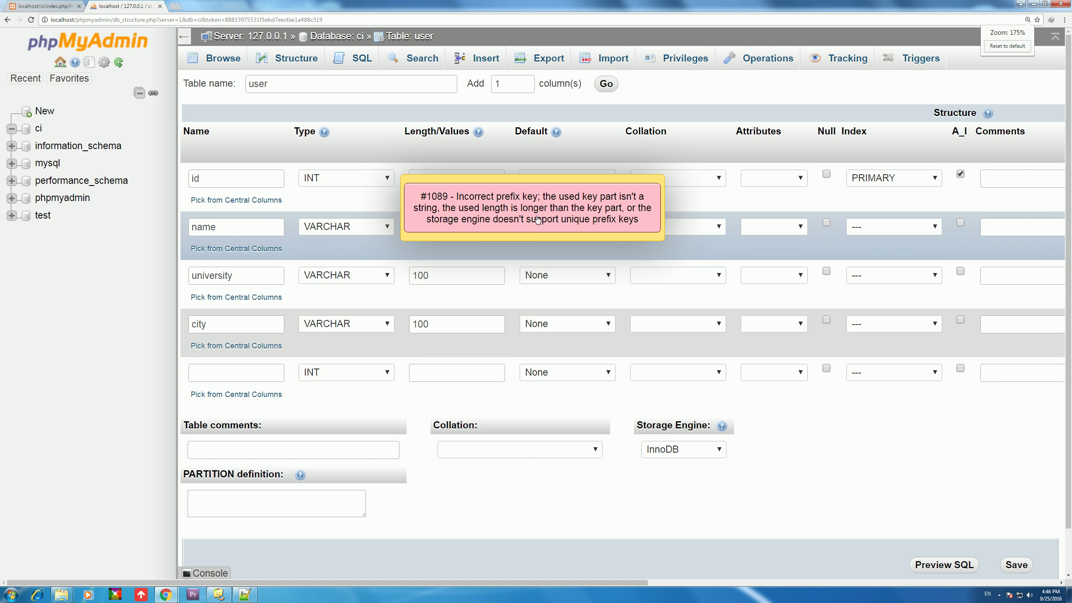
{"action": "left_click", "coordinate": [513, 195]}
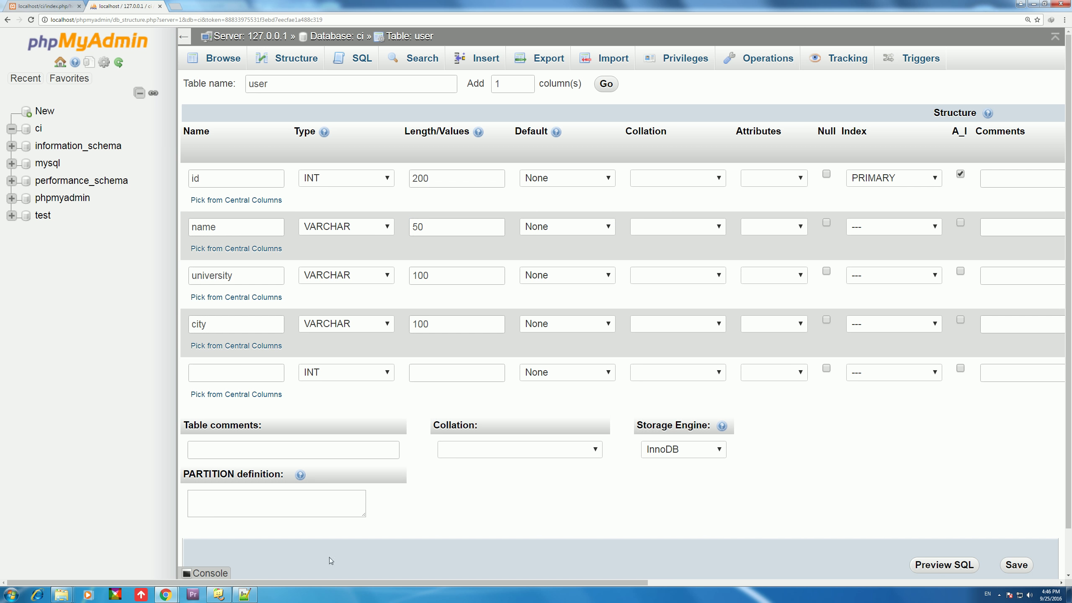
Step: Examine the id column's default and collation options and the remaining attributes across the column definition grid
{"action": "left_click_drag", "start_coordinate": [302, 578], "coordinate": [262, 582]}
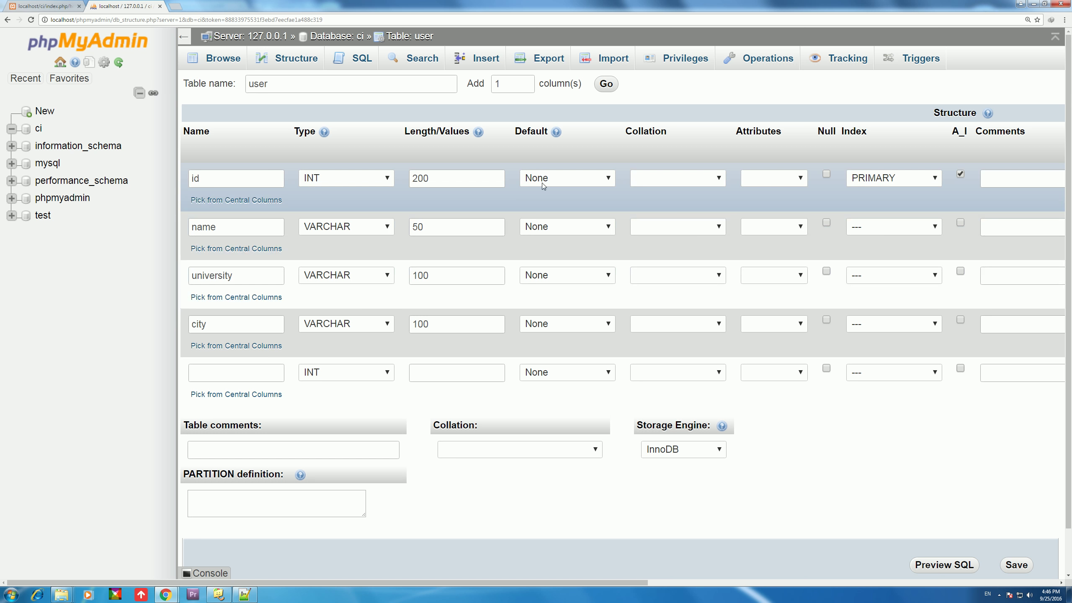
{"action": "left_click", "coordinate": [545, 179]}
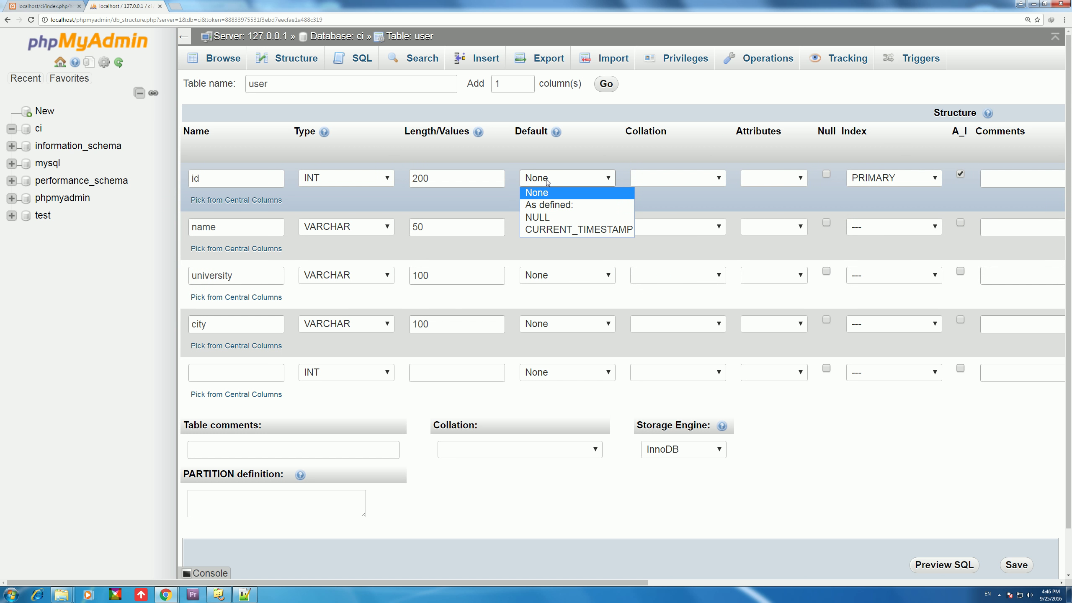
{"action": "left_click", "coordinate": [547, 181]}
{"action": "left_click", "coordinate": [668, 184]}
{"action": "left_click", "coordinate": [668, 183]}
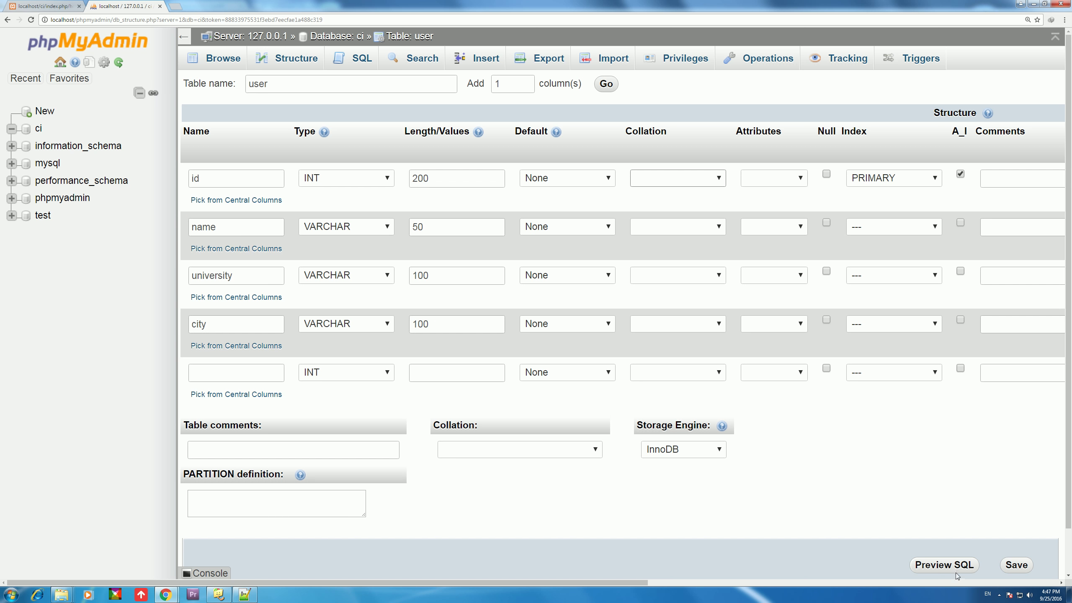
{"action": "left_click_drag", "start_coordinate": [588, 583], "coordinate": [1069, 573]}
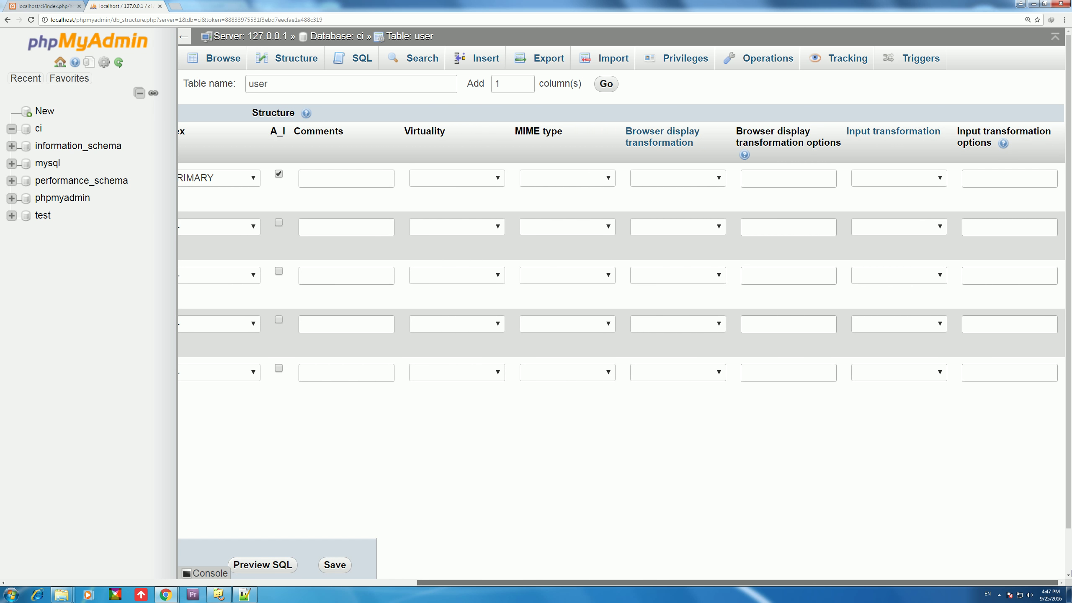
{"action": "left_click_drag", "start_coordinate": [880, 582], "coordinate": [293, 570]}
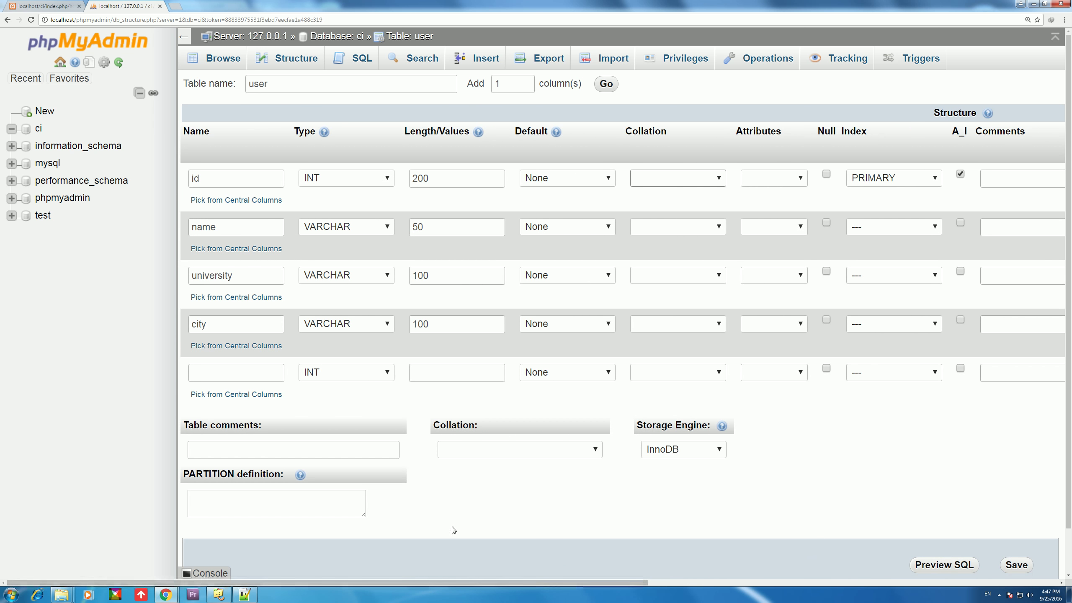
Step: Check the table-level collation setting and try again to save the user table
{"action": "left_click", "coordinate": [564, 451]}
{"action": "left_click", "coordinate": [563, 452]}
{"action": "scroll", "coordinate": [1008, 514], "scroll_direction": "down", "scroll_amount": 1}
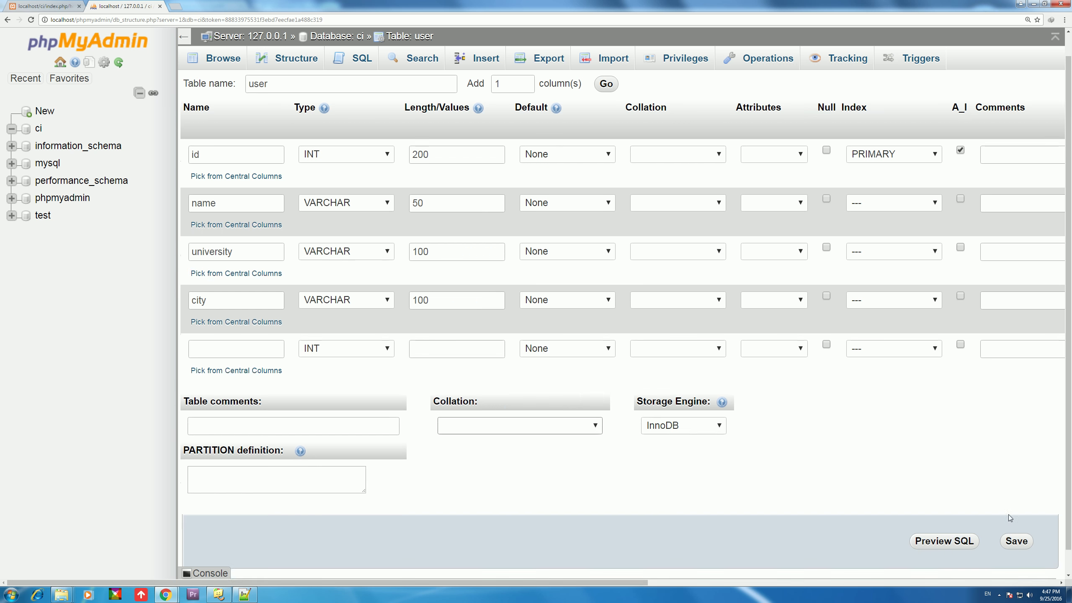
{"action": "left_click", "coordinate": [1016, 515]}
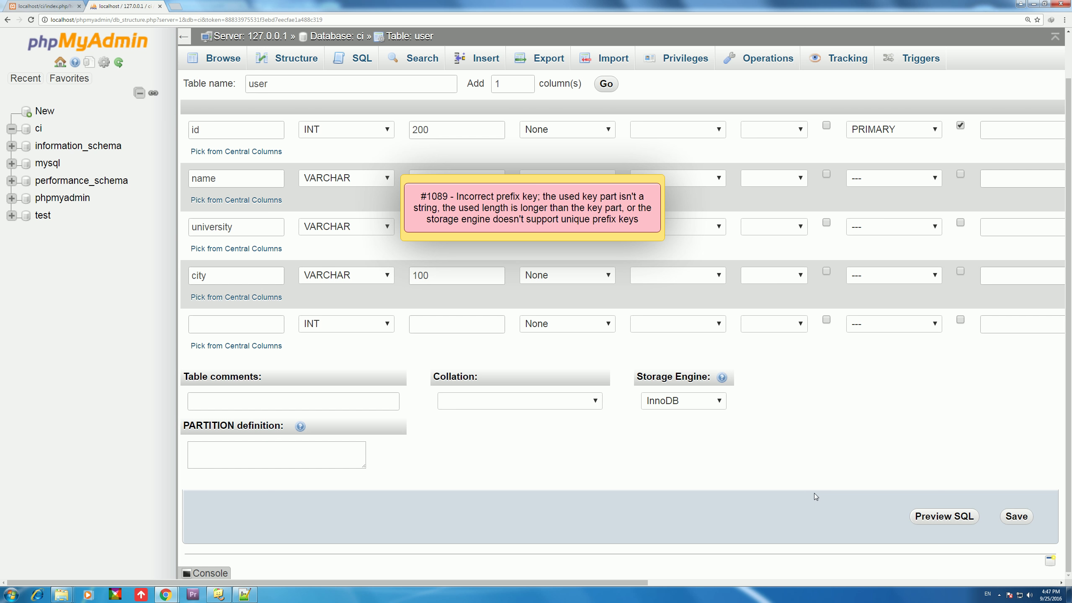
Step: Try to save the user table with the id column's type set to TEXT and its default set to As defined
{"action": "scroll", "coordinate": [814, 492], "scroll_direction": "up", "scroll_amount": 2}
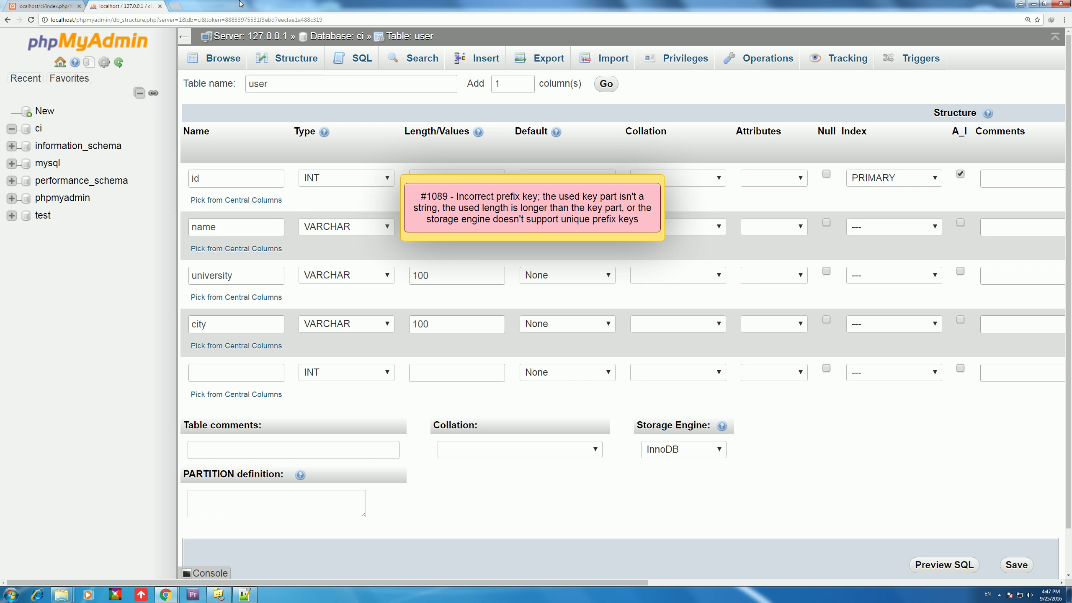
{"action": "left_click", "coordinate": [321, 178]}
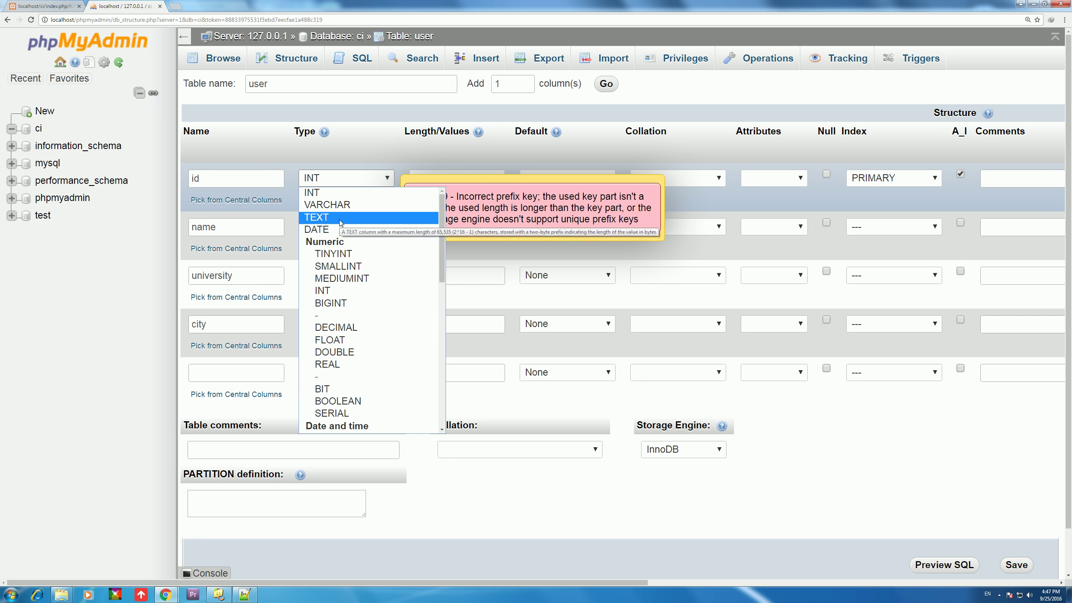
{"action": "left_click", "coordinate": [340, 223]}
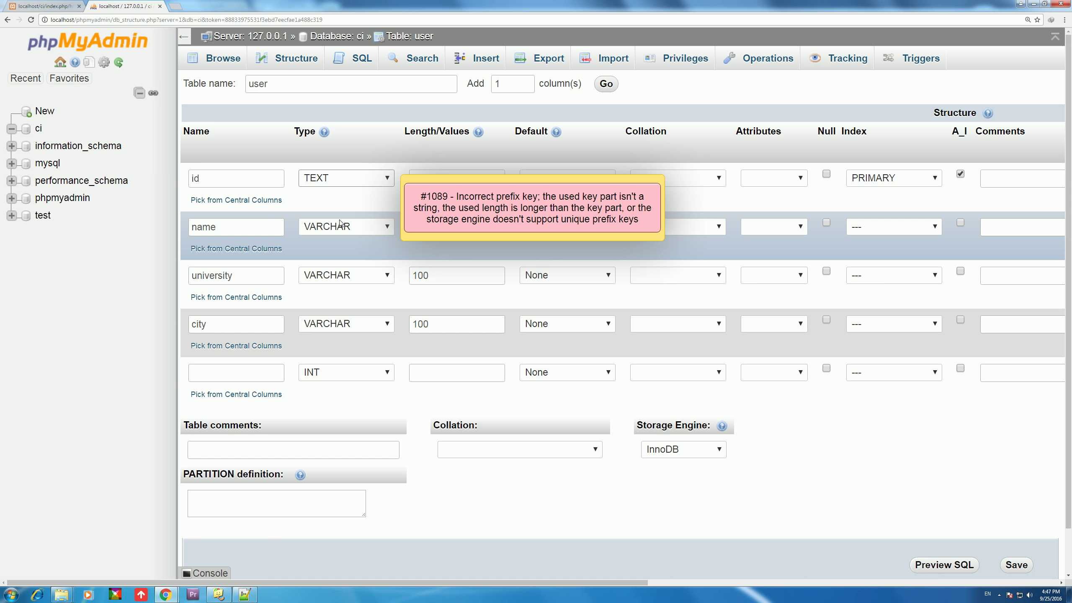
{"action": "scroll", "coordinate": [501, 142], "scroll_direction": "down", "scroll_amount": 2}
{"action": "left_click", "coordinate": [501, 142]}
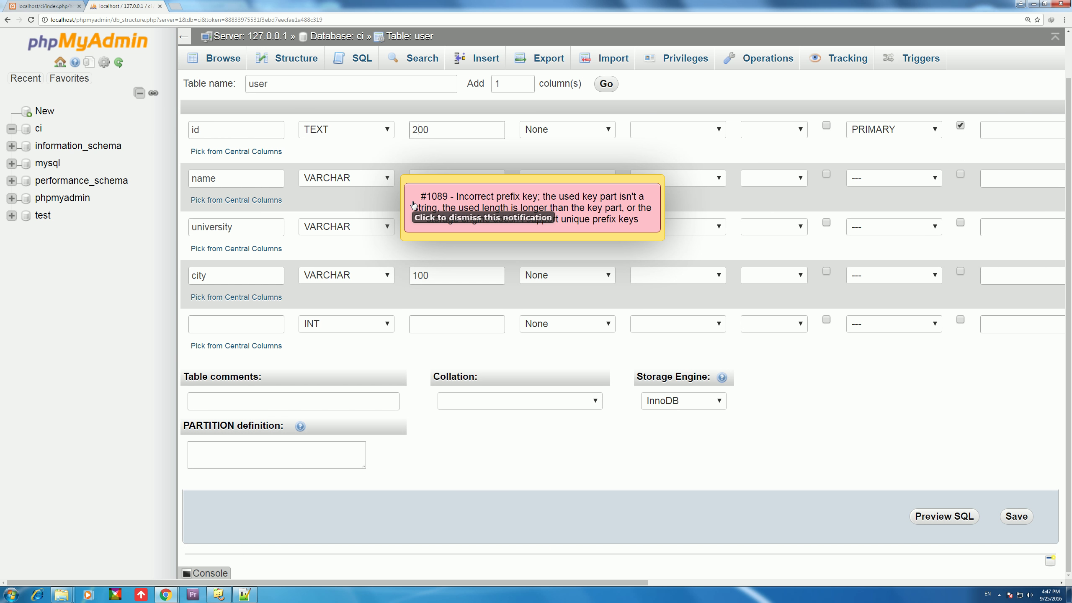
{"action": "left_click", "coordinate": [588, 133]}
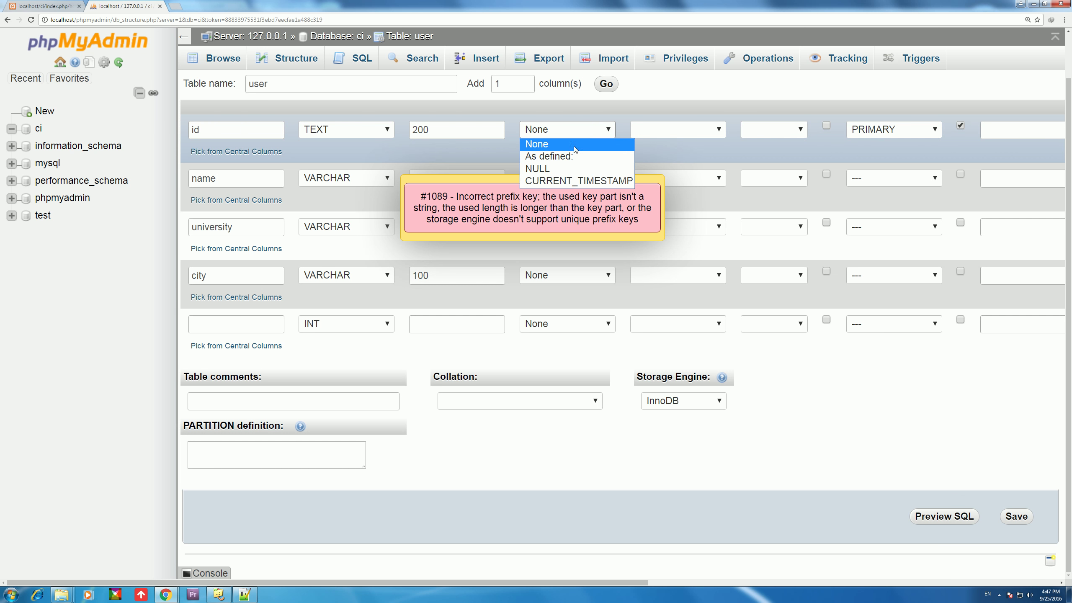
{"action": "left_click", "coordinate": [556, 157]}
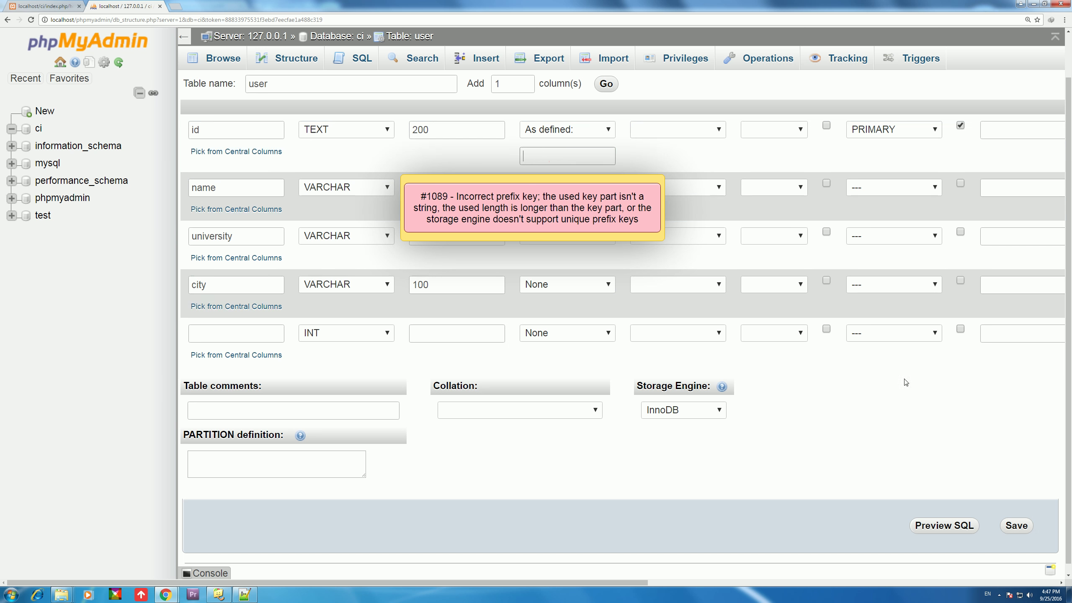
{"action": "left_click", "coordinate": [1016, 525]}
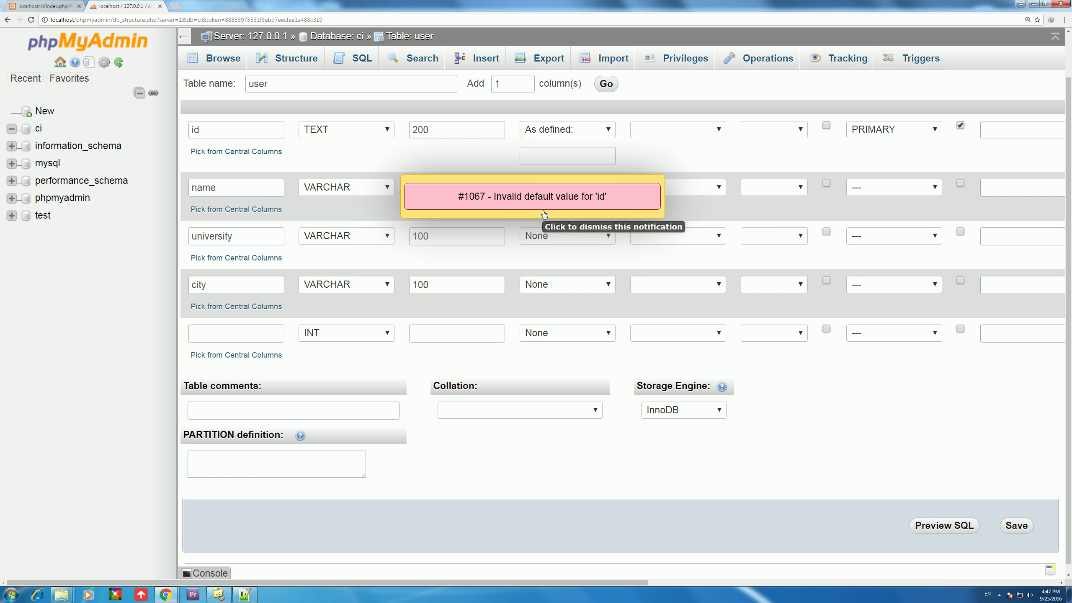
Step: Set the id column's default back to None and check its collation and attribute options
{"action": "left_click", "coordinate": [567, 130]}
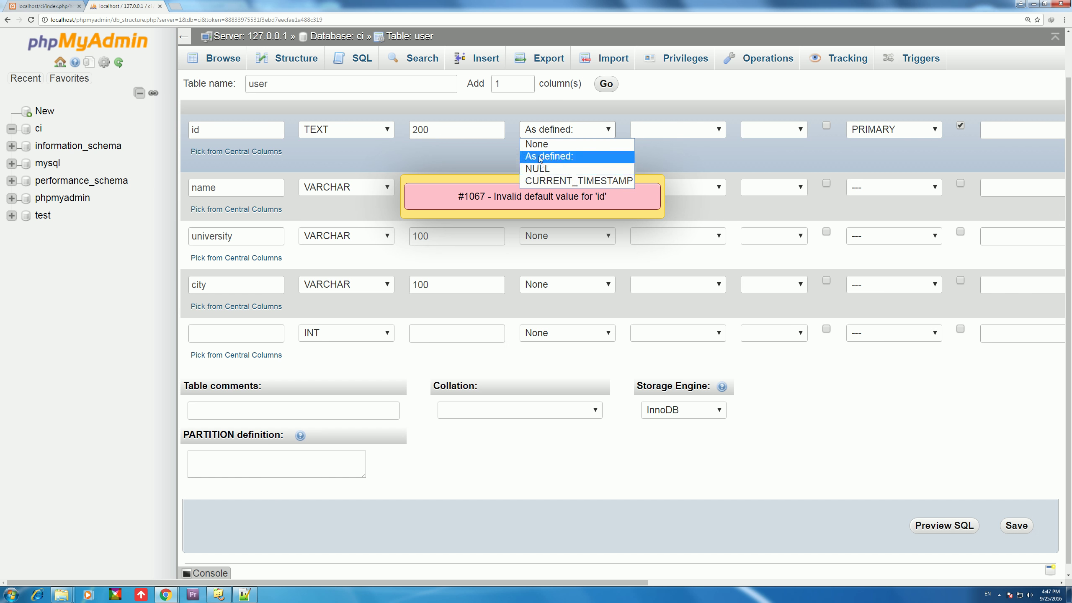
{"action": "left_click", "coordinate": [539, 146]}
{"action": "left_click", "coordinate": [706, 136]}
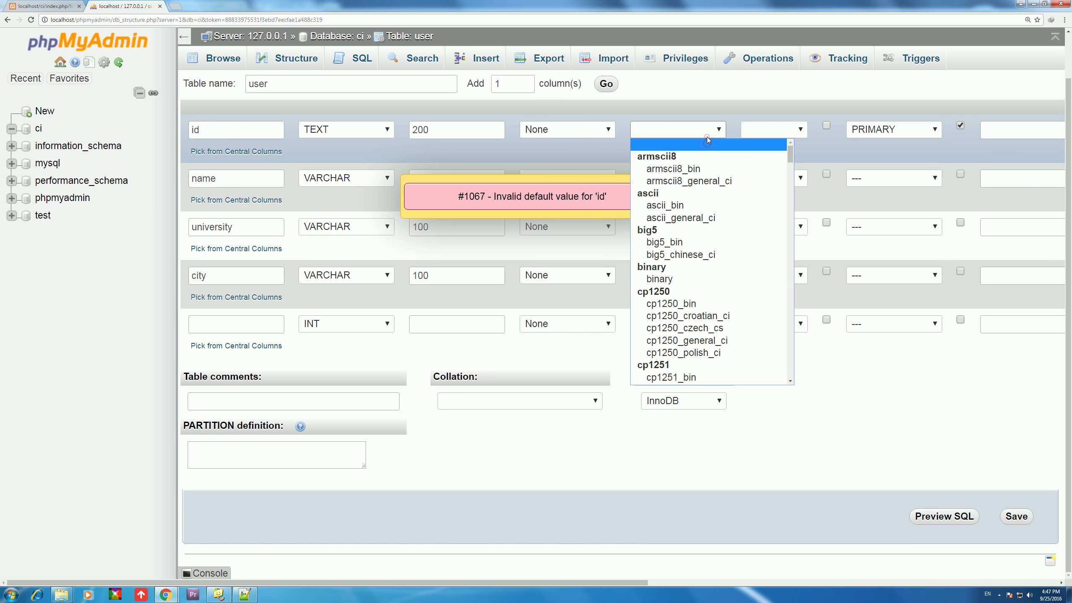
{"action": "left_click", "coordinate": [707, 134]}
{"action": "left_click", "coordinate": [773, 132]}
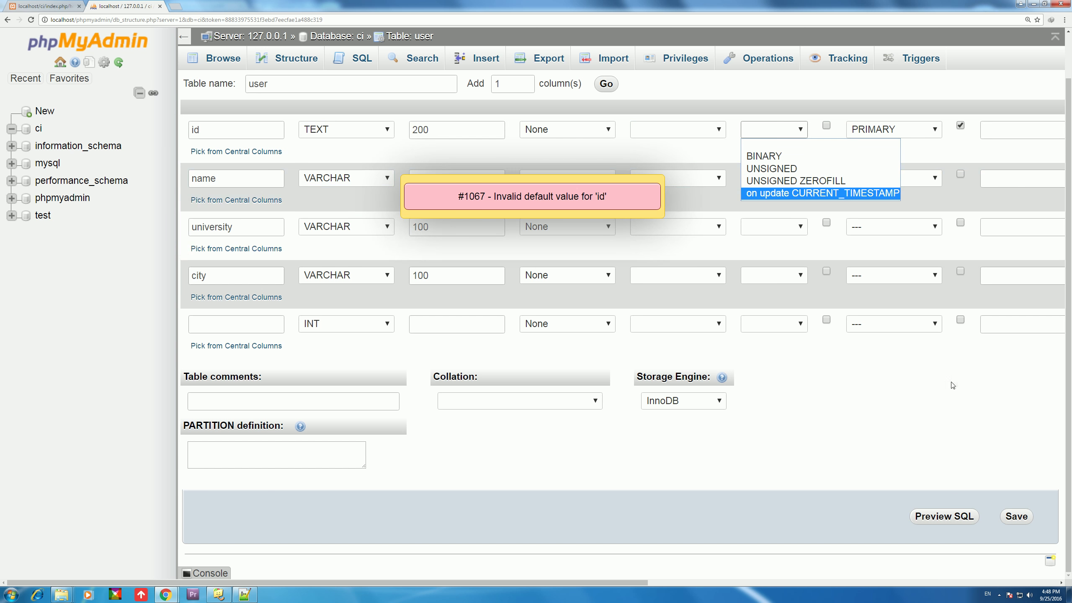
{"action": "left_click", "coordinate": [924, 380]}
Step: Check the id column's index and Null settings and try to save the table with id as TEXT
{"action": "left_click", "coordinate": [880, 134]}
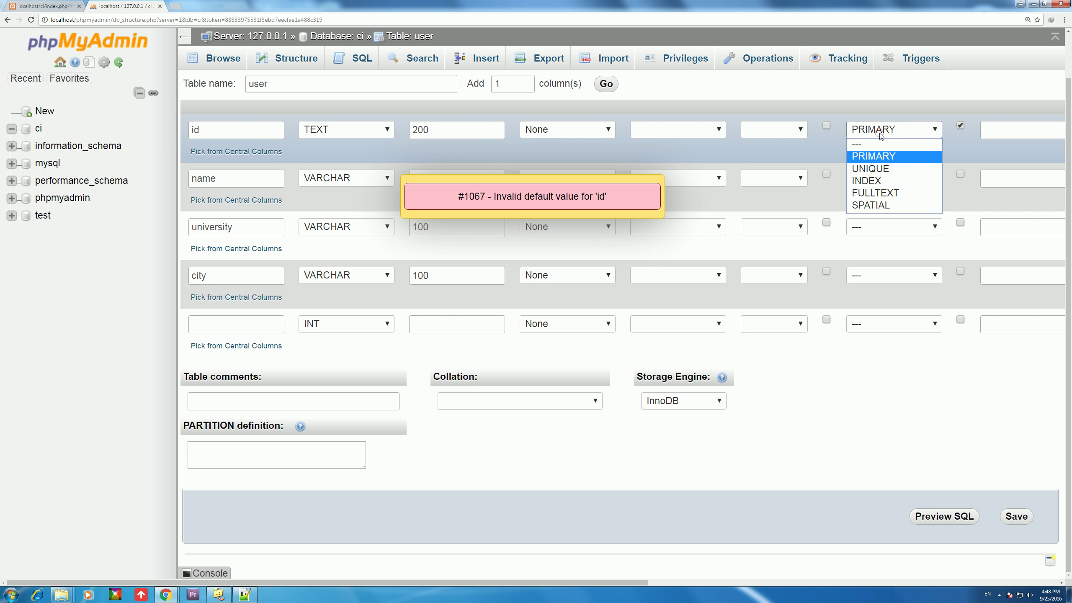
{"action": "left_click", "coordinate": [879, 134]}
{"action": "left_click", "coordinate": [826, 126]}
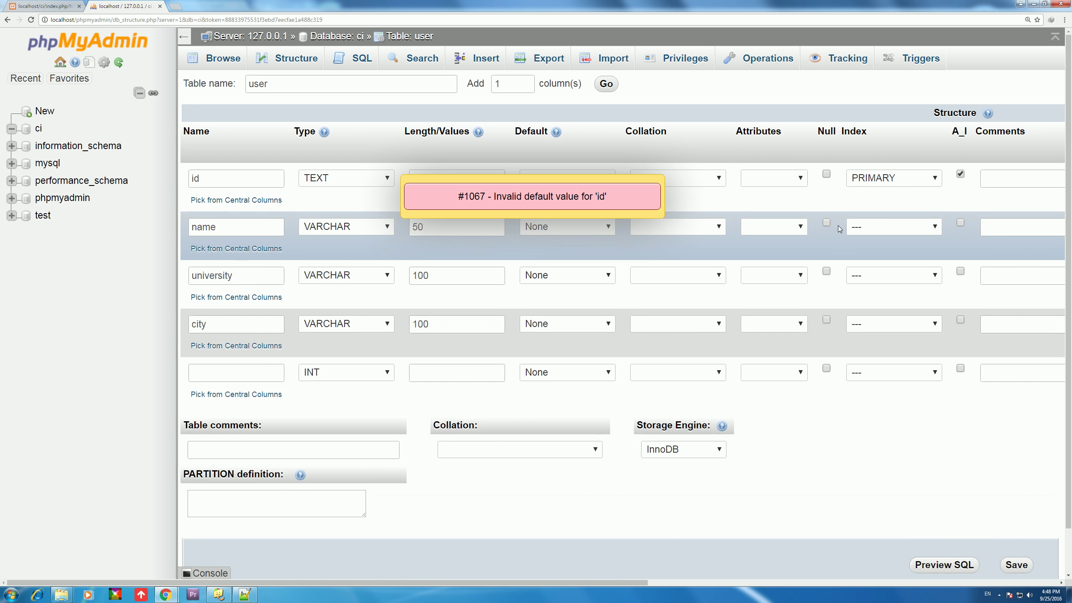
{"action": "left_click", "coordinate": [826, 175]}
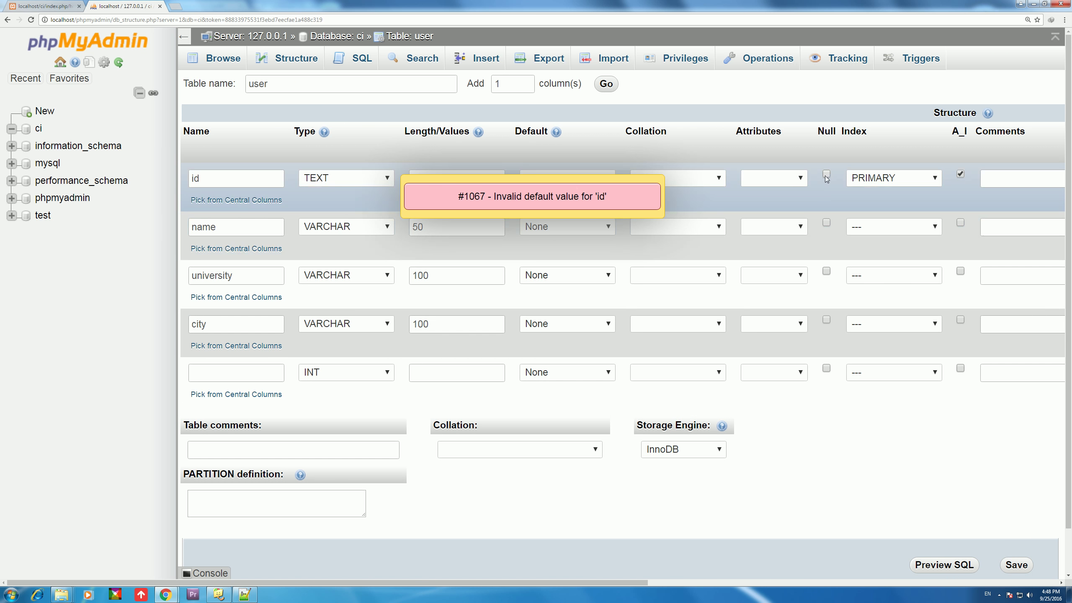
{"action": "left_click", "coordinate": [1017, 571]}
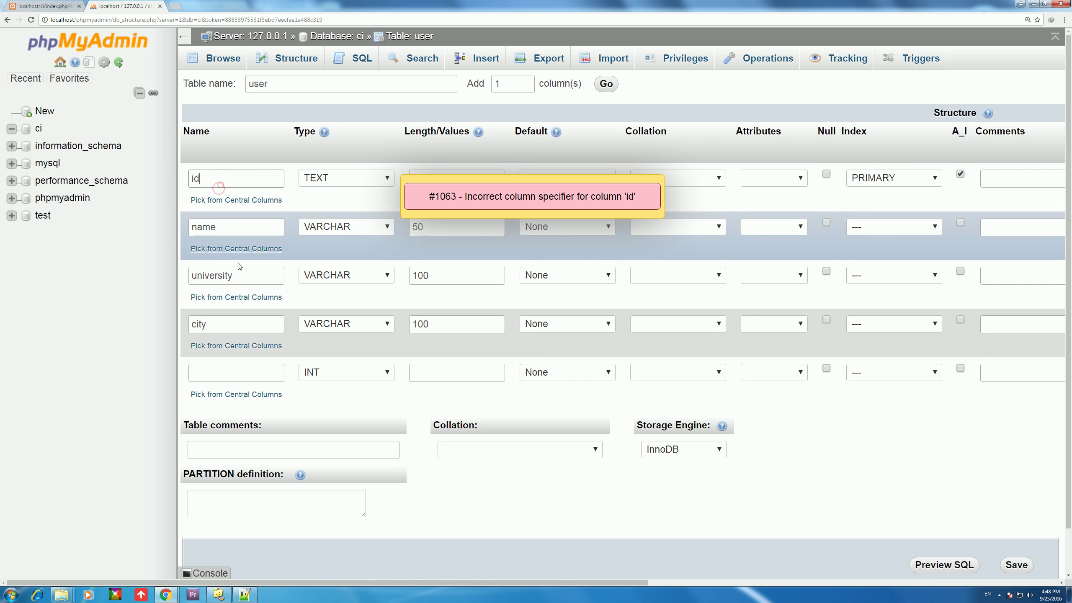
Step: Set the id column's type back to INT and submit the user table for saving
{"action": "left_click", "coordinate": [311, 177]}
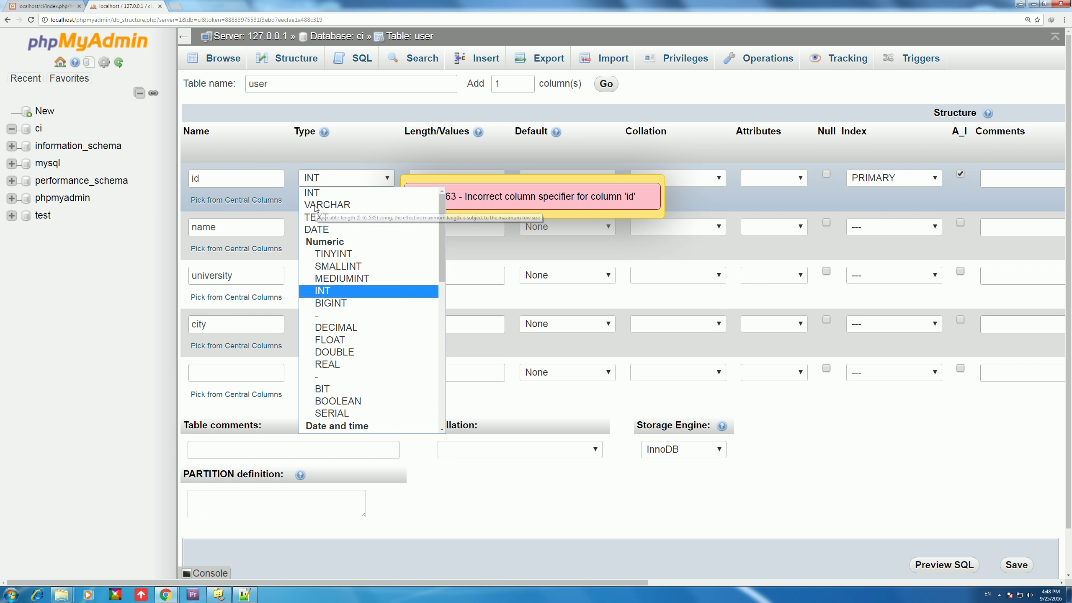
{"action": "left_click", "coordinate": [314, 205]}
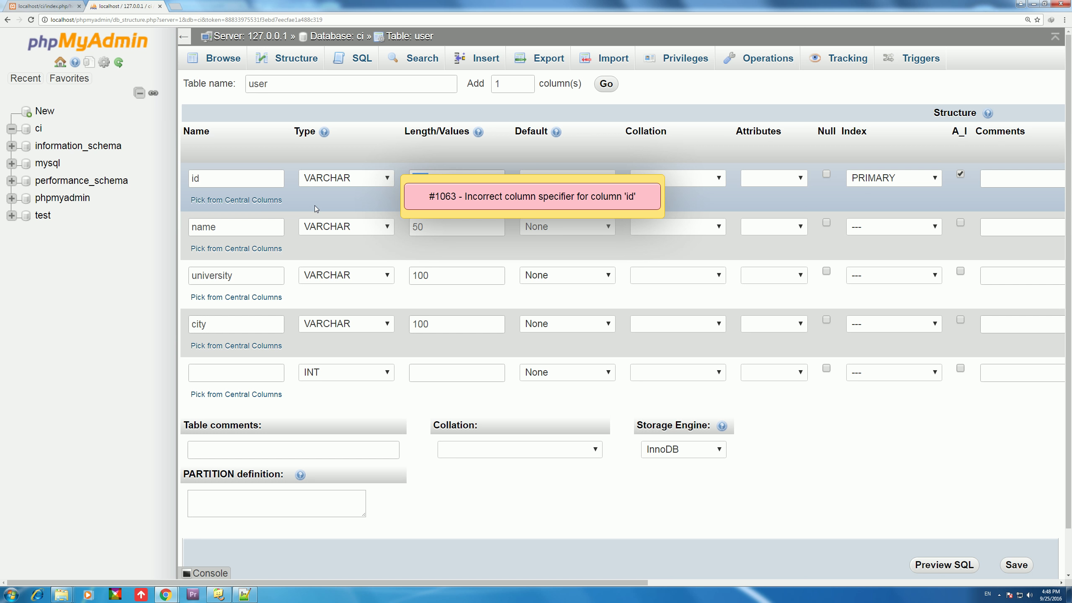
{"action": "left_click", "coordinate": [346, 183]}
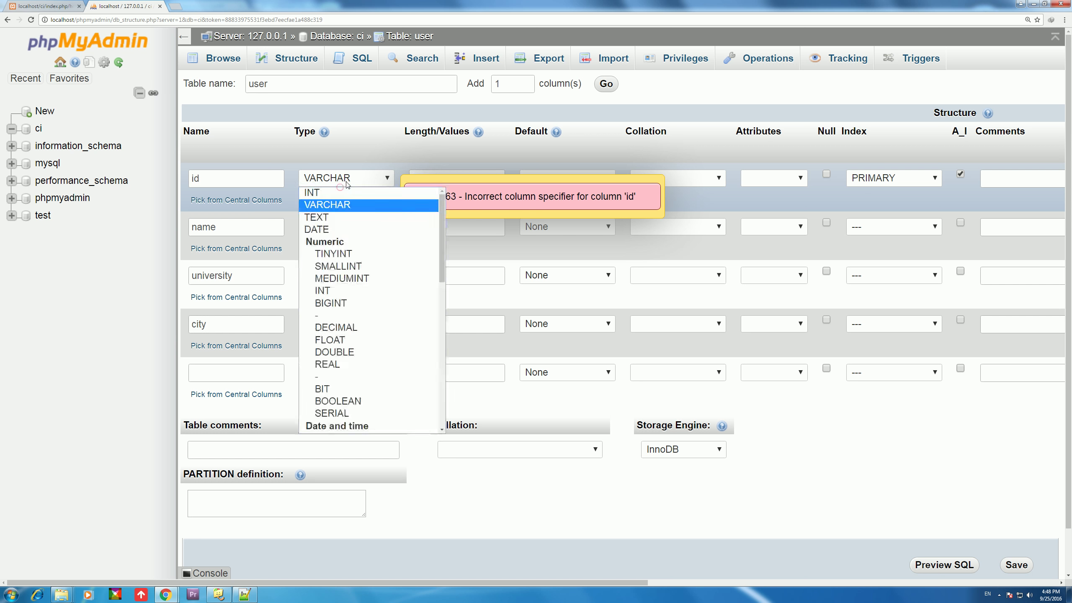
{"action": "left_click", "coordinate": [311, 193]}
{"action": "left_click", "coordinate": [1017, 565]}
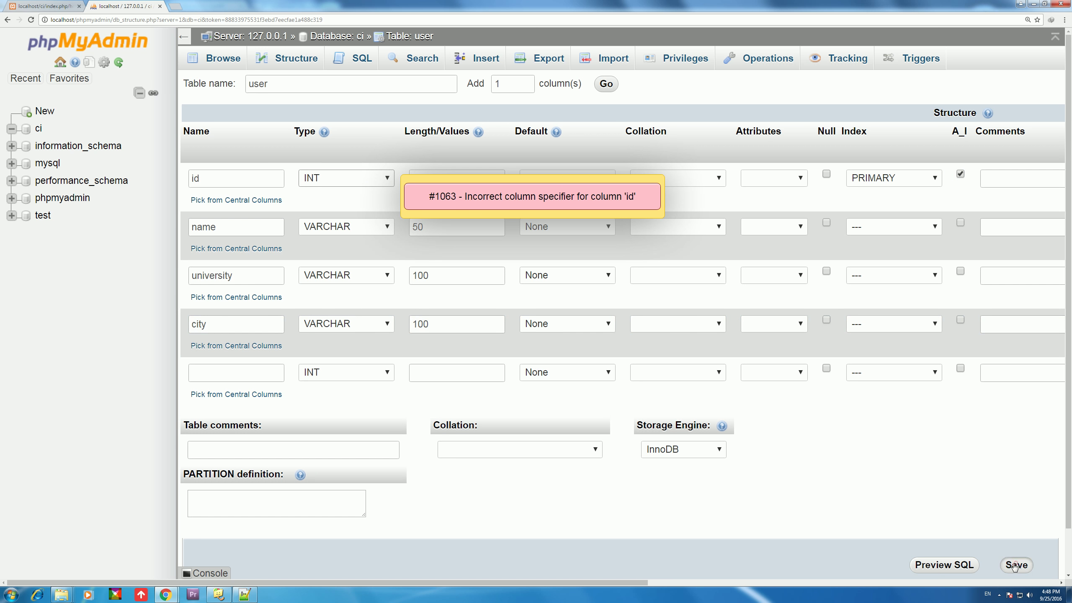
Step: Preview the SQL statement for creating the user table and close the preview
{"action": "left_click", "coordinate": [945, 565]}
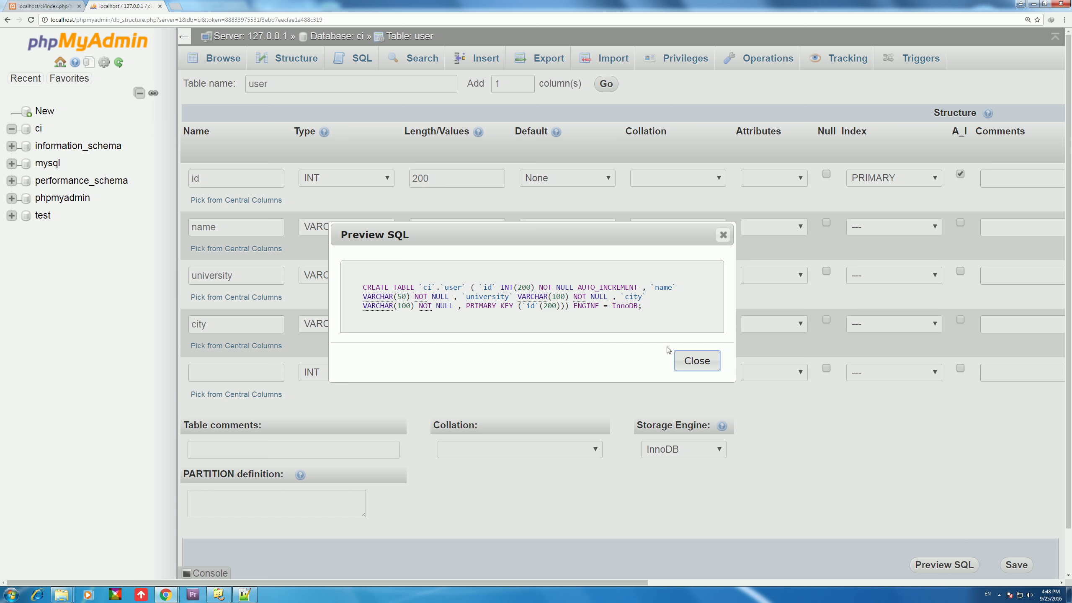
{"action": "left_click", "coordinate": [695, 359]}
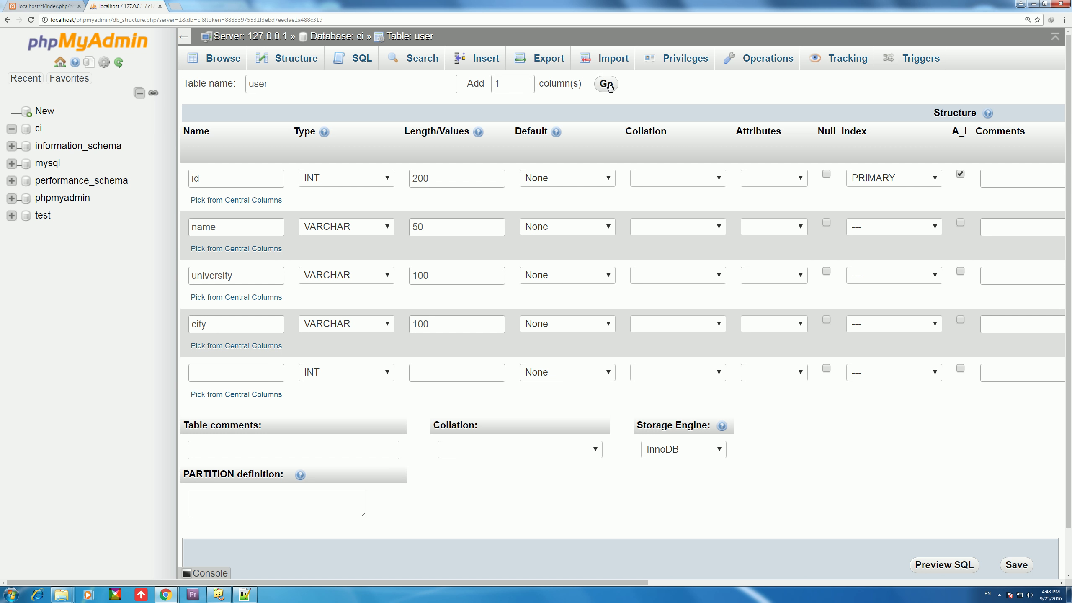
{"action": "scroll", "coordinate": [595, 235], "scroll_direction": "down", "scroll_amount": 1}
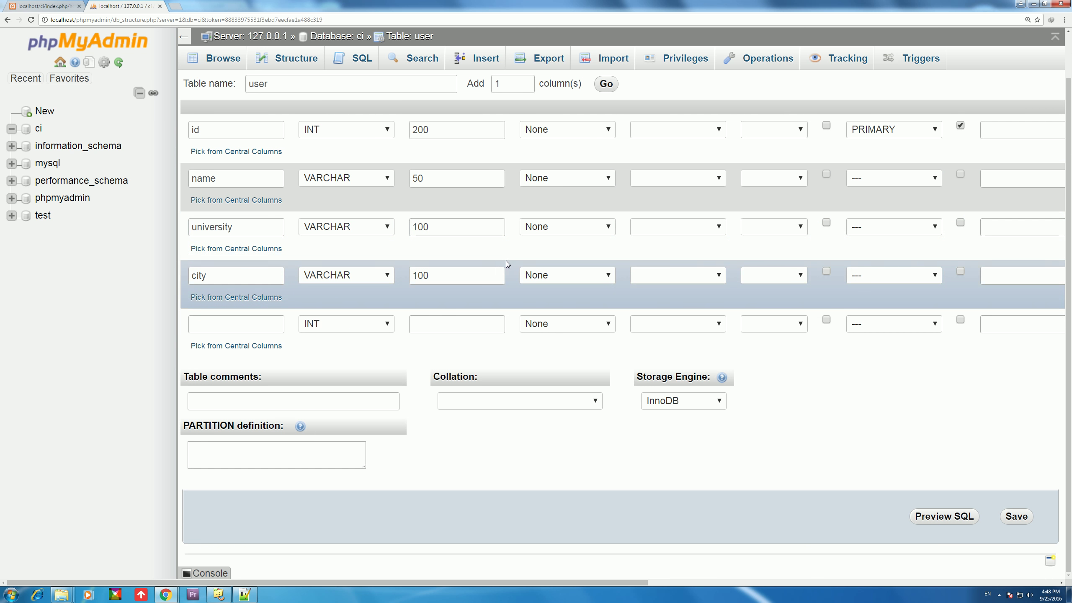
Step: Name the user table's fifth column age with a length of 20 and try to save the table
{"action": "left_click", "coordinate": [229, 321]}
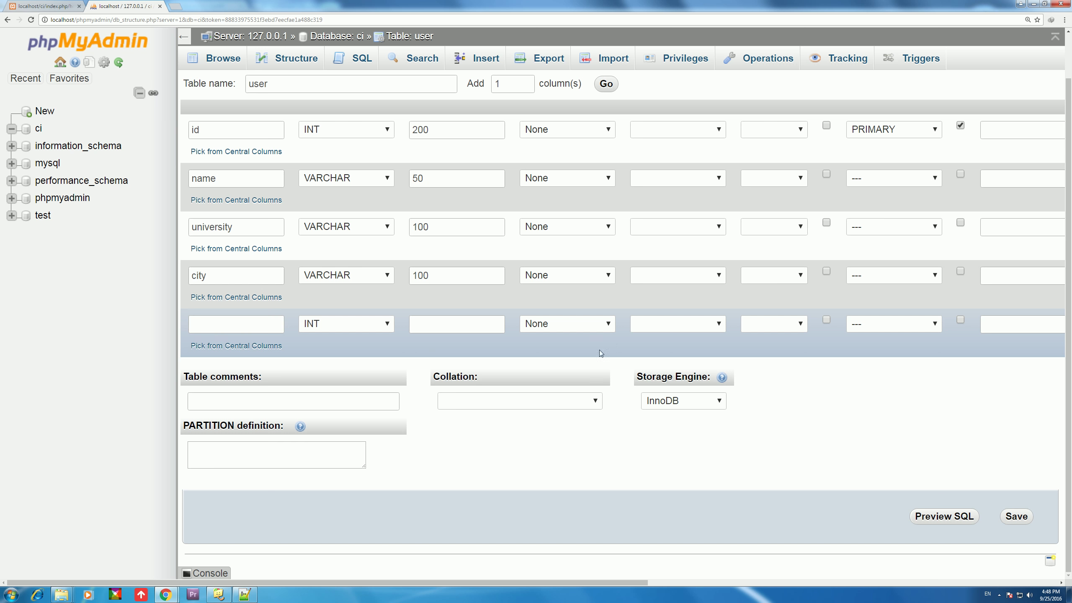
{"action": "scroll", "coordinate": [874, 461], "scroll_direction": "up", "scroll_amount": 1}
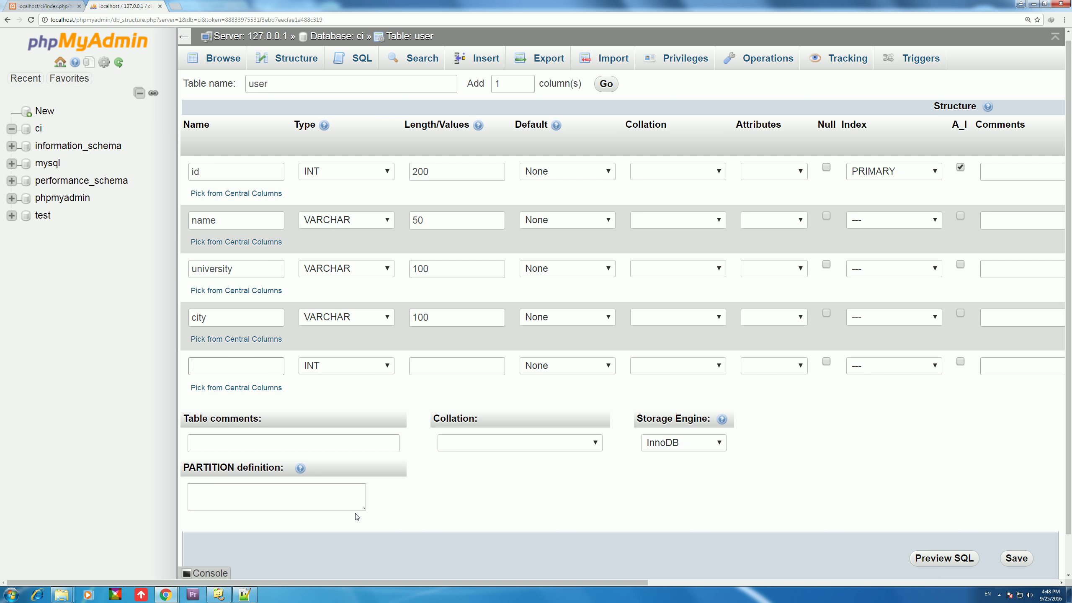
{"action": "type", "text": "ge"}
{"action": "key", "text": "Tab"}
{"action": "key", "text": "Tab"}
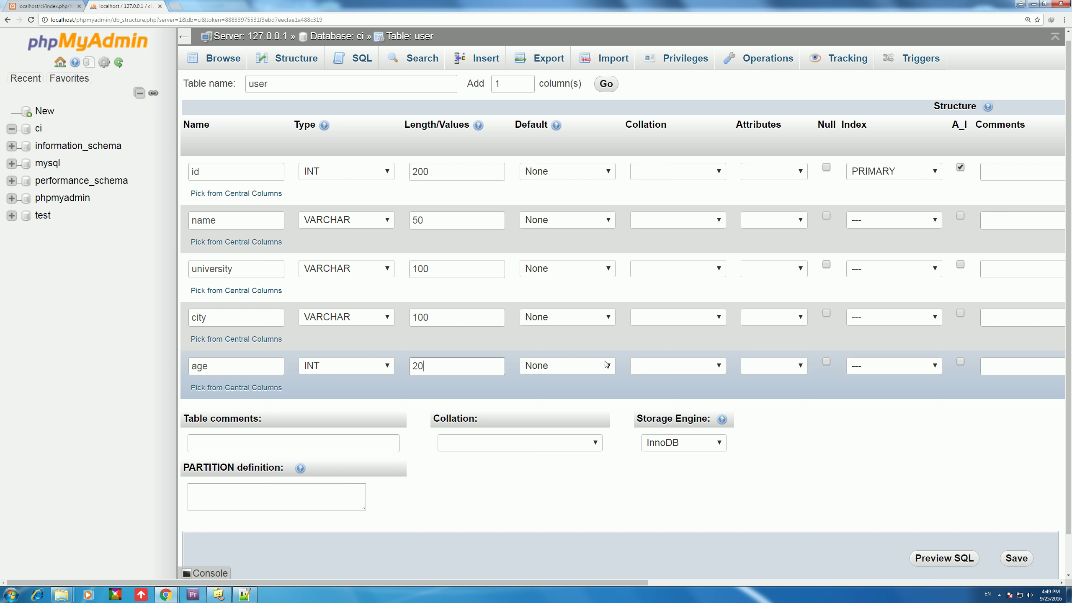
{"action": "left_click", "coordinate": [1014, 558]}
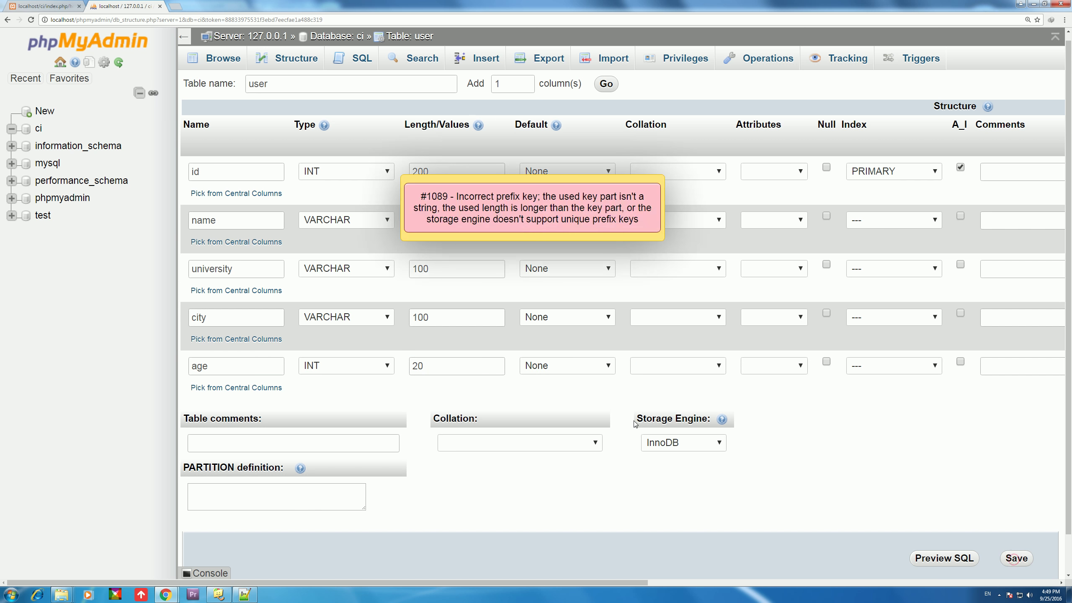
{"action": "left_click", "coordinate": [698, 372]}
{"action": "left_click", "coordinate": [698, 371]}
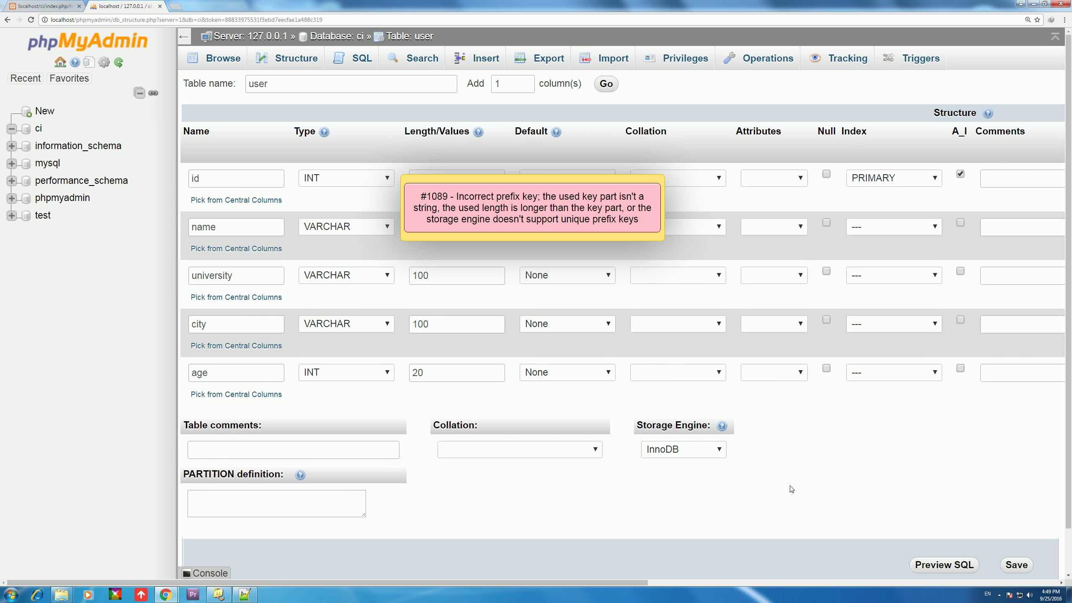
{"action": "left_click_drag", "start_coordinate": [577, 583], "coordinate": [304, 557]}
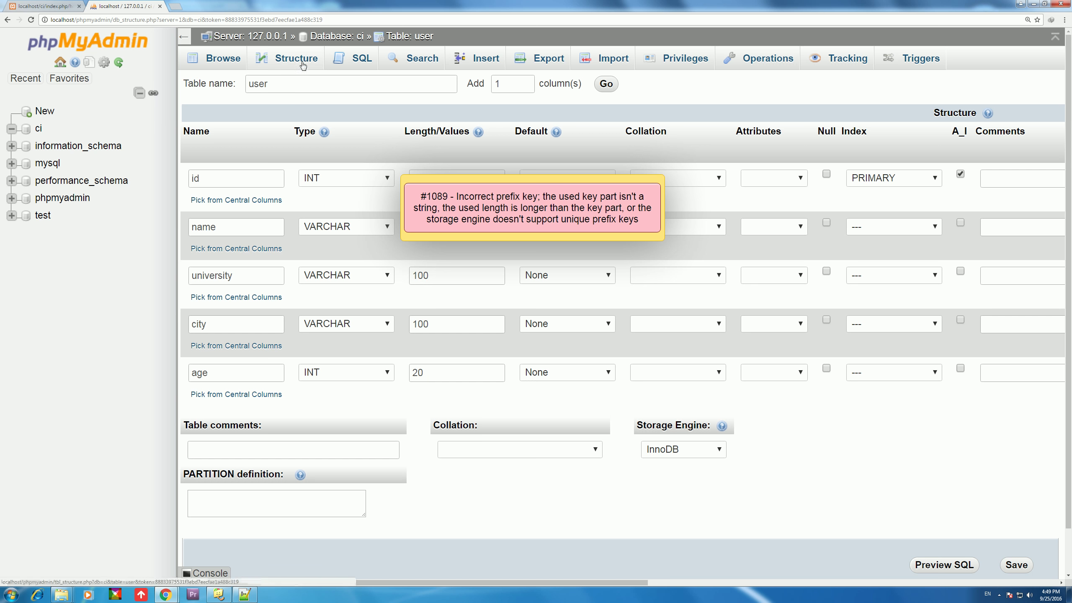
Step: Return to the ci database and start a new table named users with 4 columns
{"action": "left_click", "coordinate": [28, 128]}
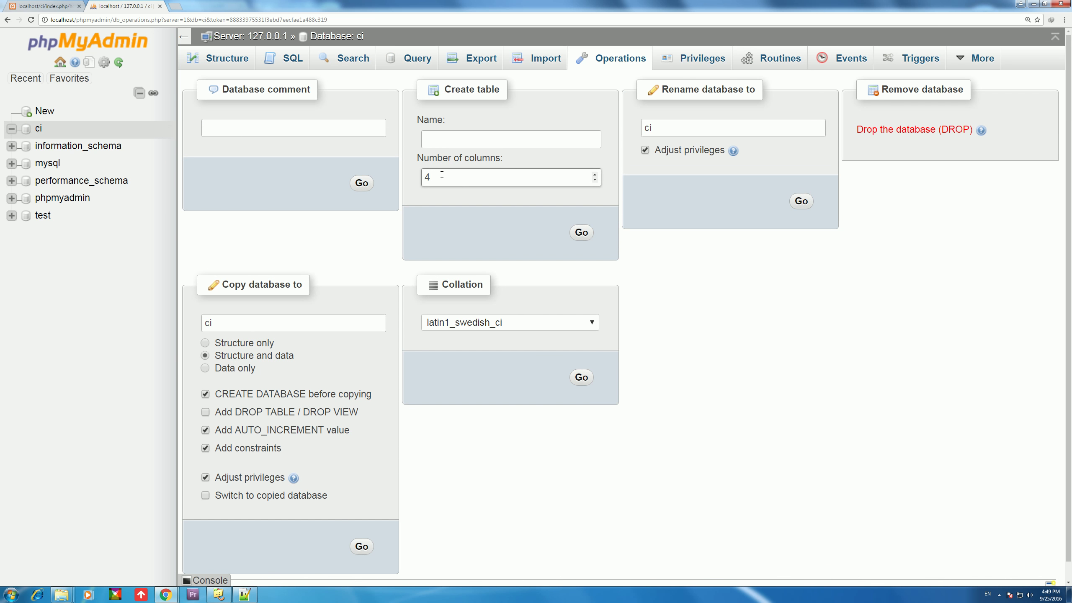
{"action": "left_click", "coordinate": [37, 130]}
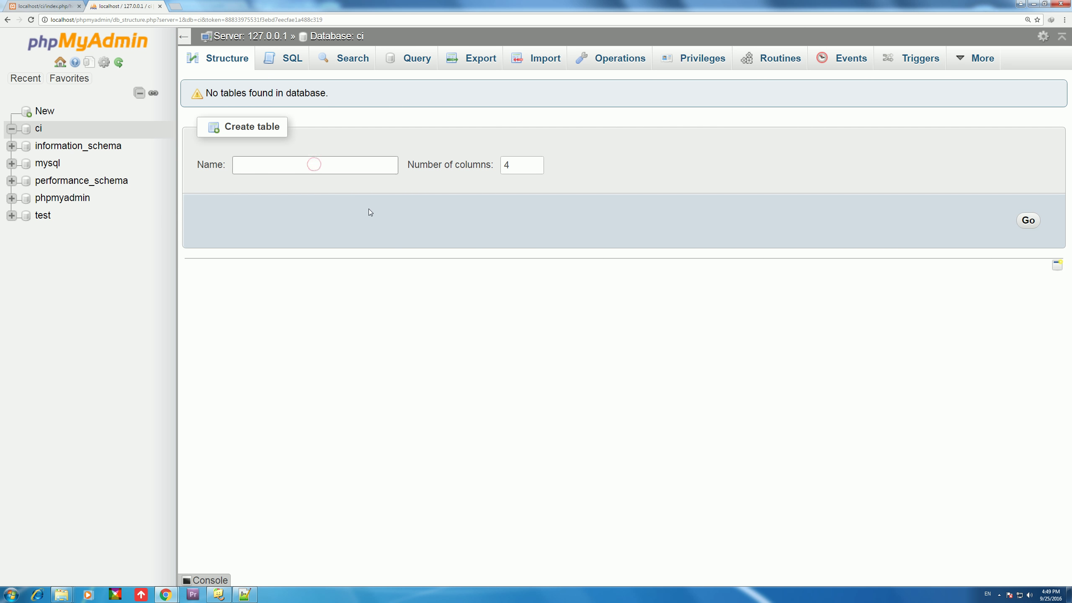
{"action": "type", "text": "users"}
{"action": "left_click", "coordinate": [1027, 219]}
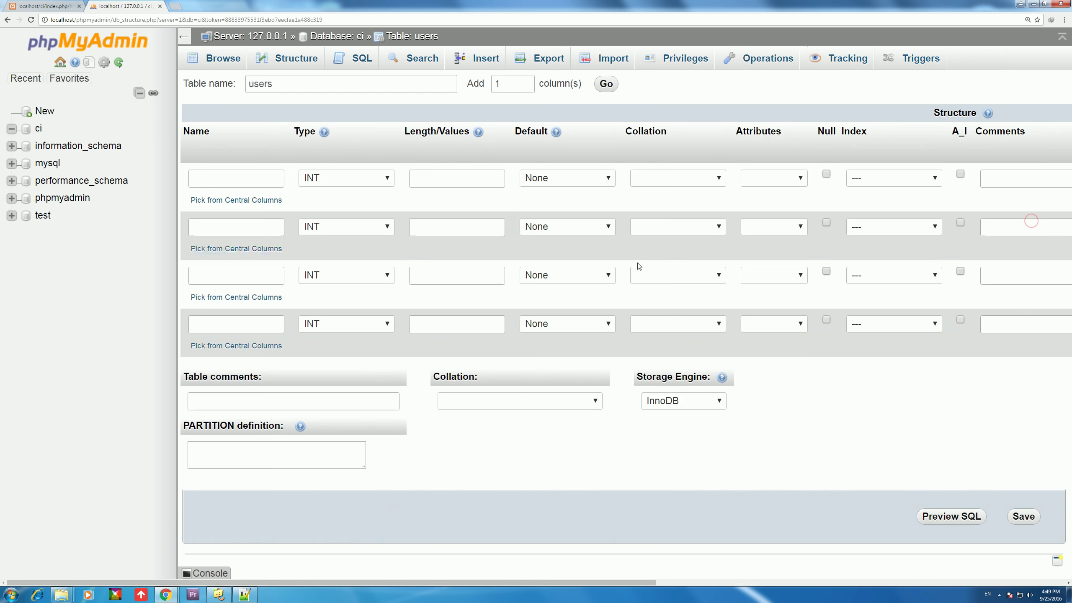
Step: Name the first column of the users table id and set its length to 200
{"action": "left_click", "coordinate": [222, 179]}
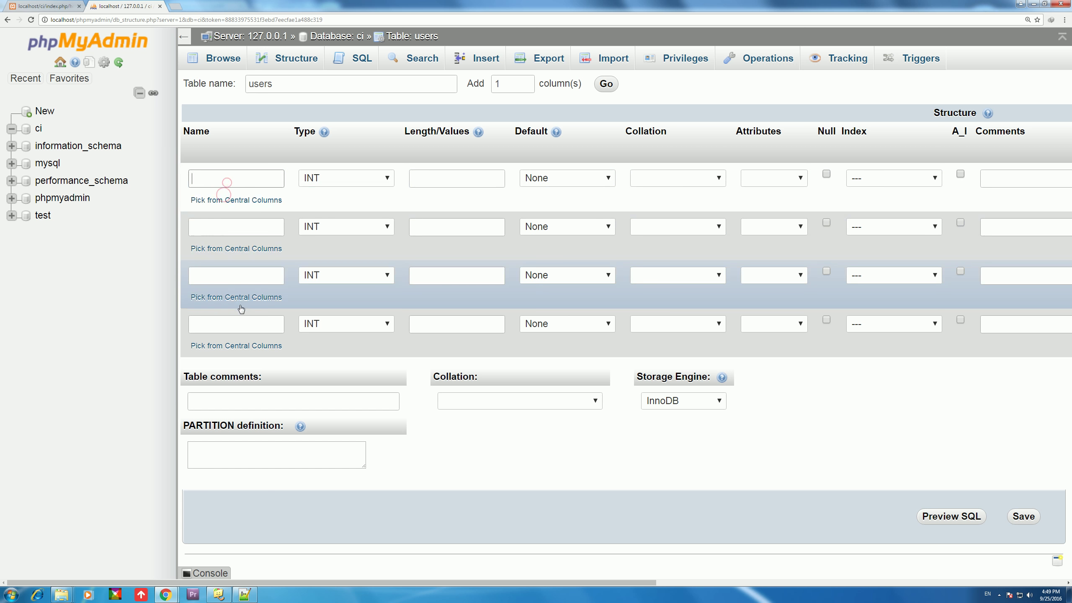
{"action": "type", "text": "id"}
{"action": "key", "text": "Tab"}
{"action": "key", "text": "Tab"}
{"action": "type", "text": "200"}
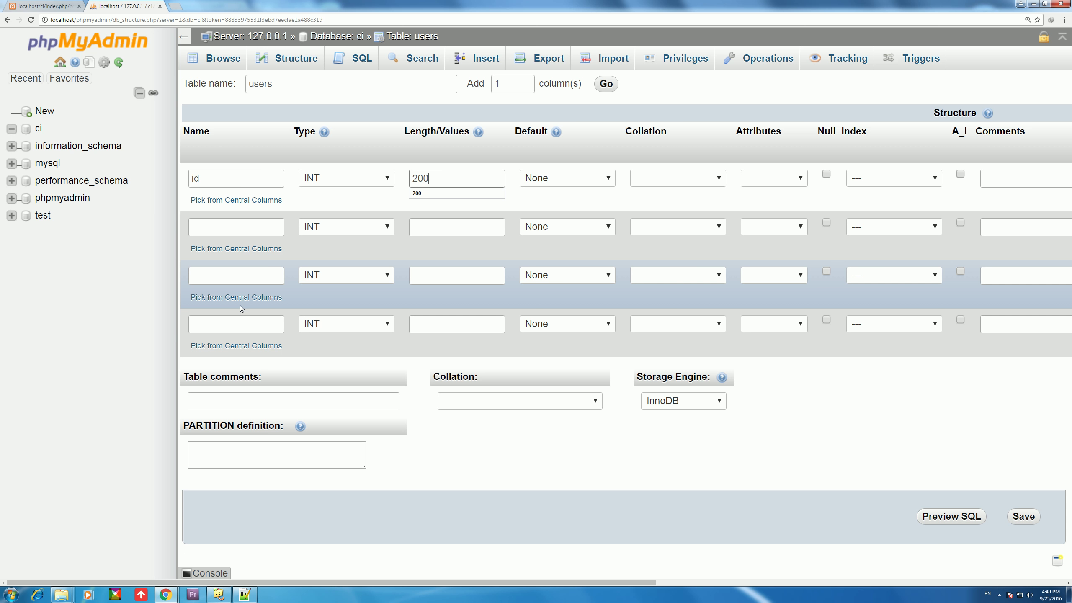
Step: Make the id column an auto-increment PRIMARY index, leaving the index size empty
{"action": "left_click", "coordinate": [860, 178]}
{"action": "left_click", "coordinate": [859, 201]}
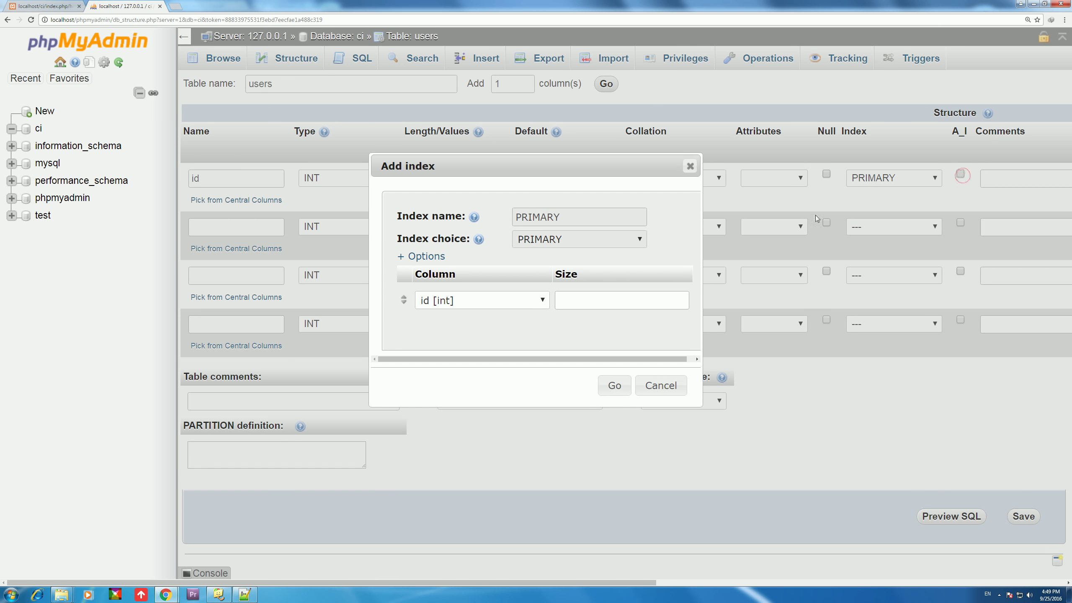
{"action": "left_click", "coordinate": [675, 216]}
{"action": "left_click", "coordinate": [482, 301]}
{"action": "left_click", "coordinate": [482, 301]}
{"action": "left_click", "coordinate": [482, 307]}
{"action": "left_click", "coordinate": [586, 301]}
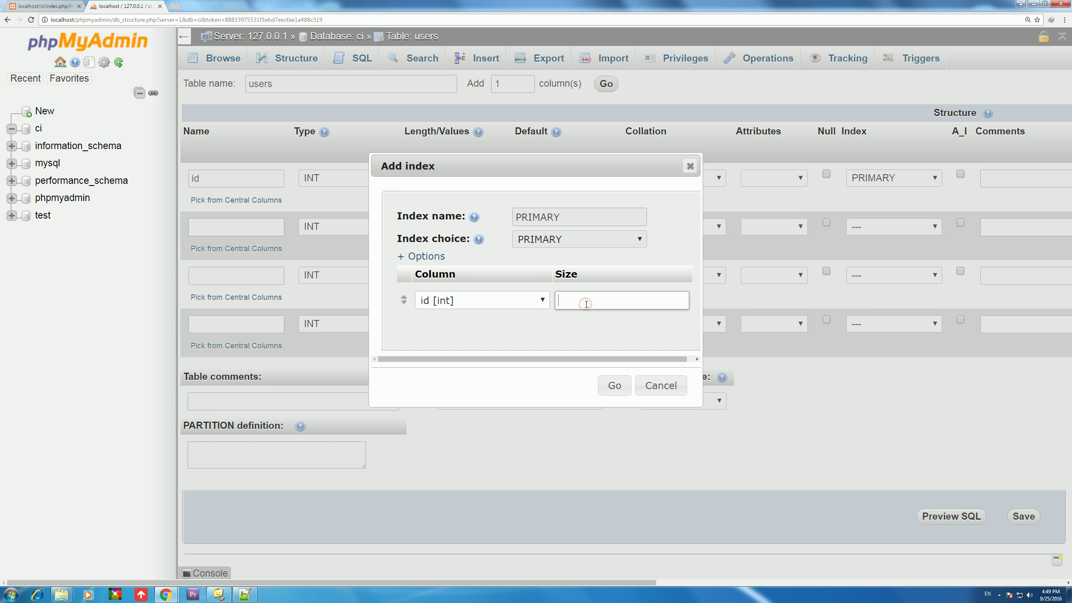
{"action": "left_click", "coordinate": [600, 384]}
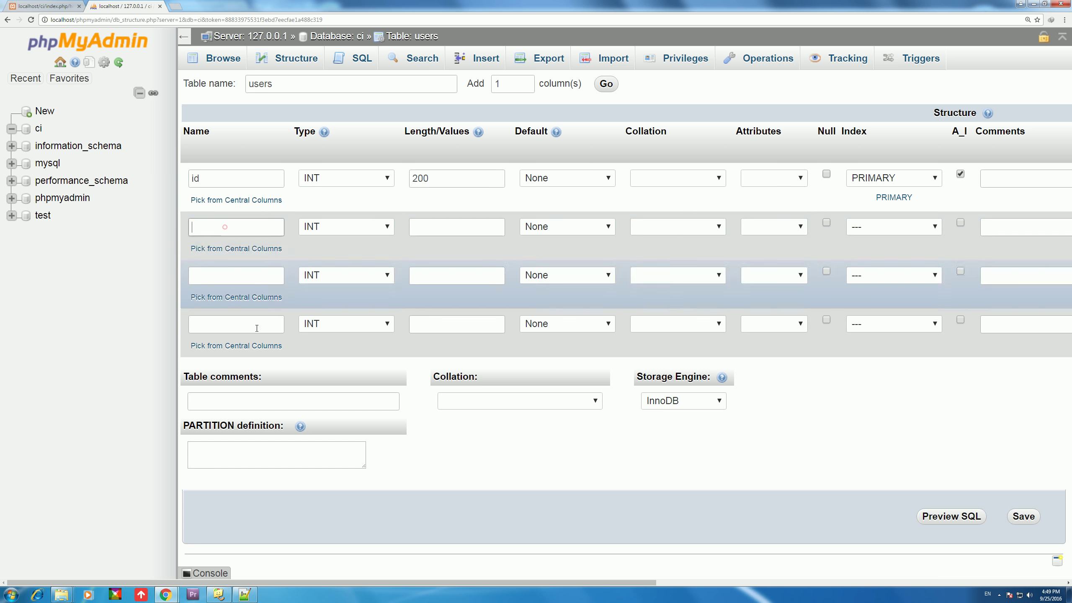
Step: Define the second column as name with type VARCHAR and length 100
{"action": "left_click", "coordinate": [223, 228]}
{"action": "type", "text": "name"}
{"action": "key", "text": "Tab"}
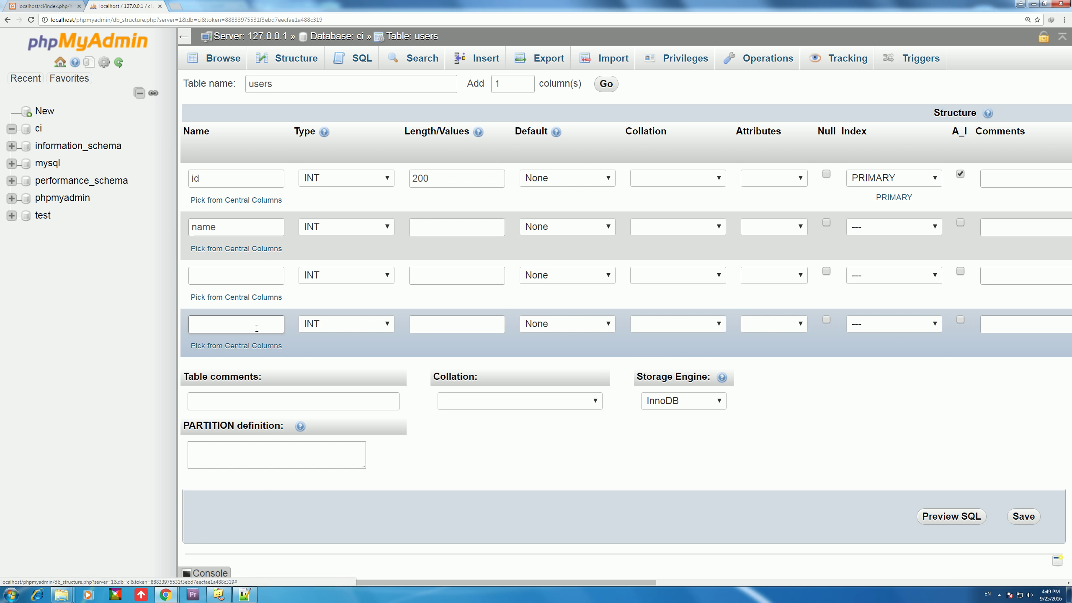
{"action": "key", "text": "v"}
{"action": "key", "text": "Tab"}
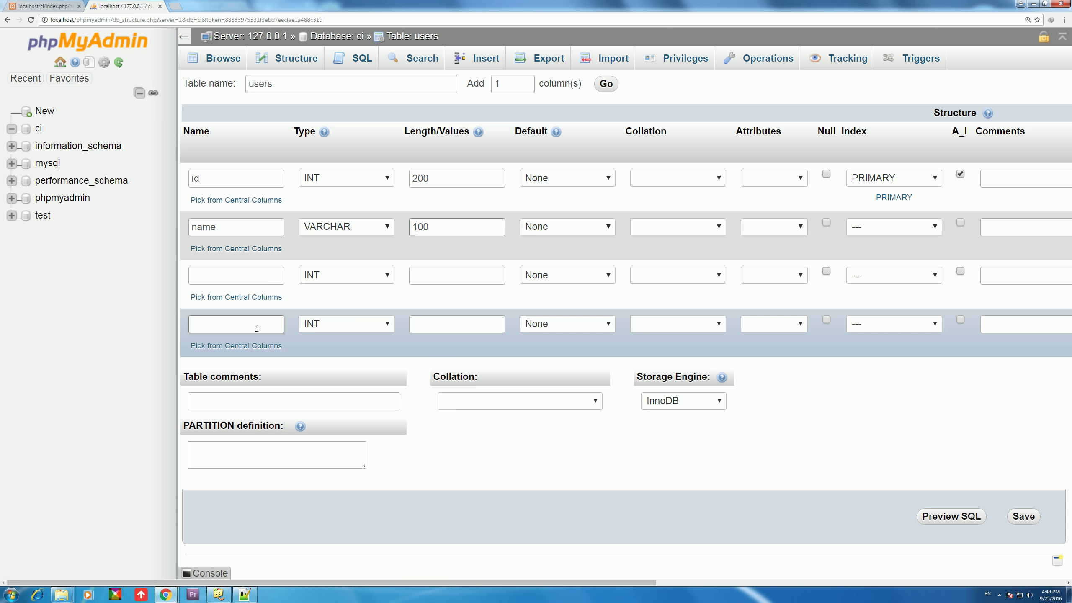
Step: Define the third column as city with type VARCHAR and length 100
{"action": "left_click", "coordinate": [217, 278]}
{"action": "type", "text": "city"}
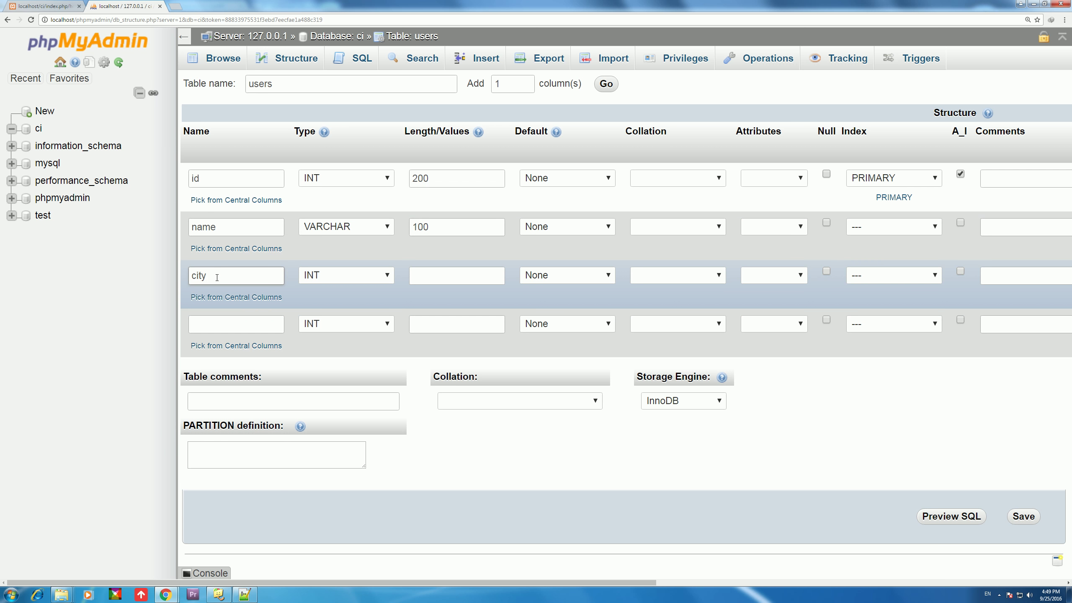
{"action": "key", "text": "Tab"}
{"action": "key", "text": "Tab"}
{"action": "key", "text": "v"}
{"action": "key", "text": "Tab"}
{"action": "type", "text": "1"}
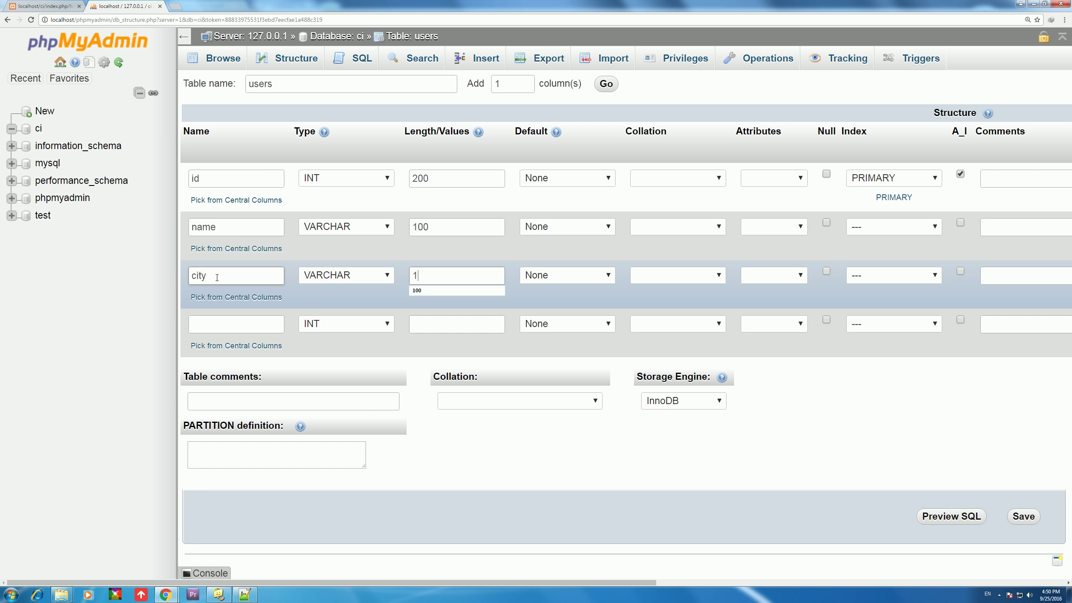
Step: Define the fourth column as university with type VARCHAR and length 200, and save the users table
{"action": "left_click", "coordinate": [218, 324]}
{"action": "type", "text": "university"}
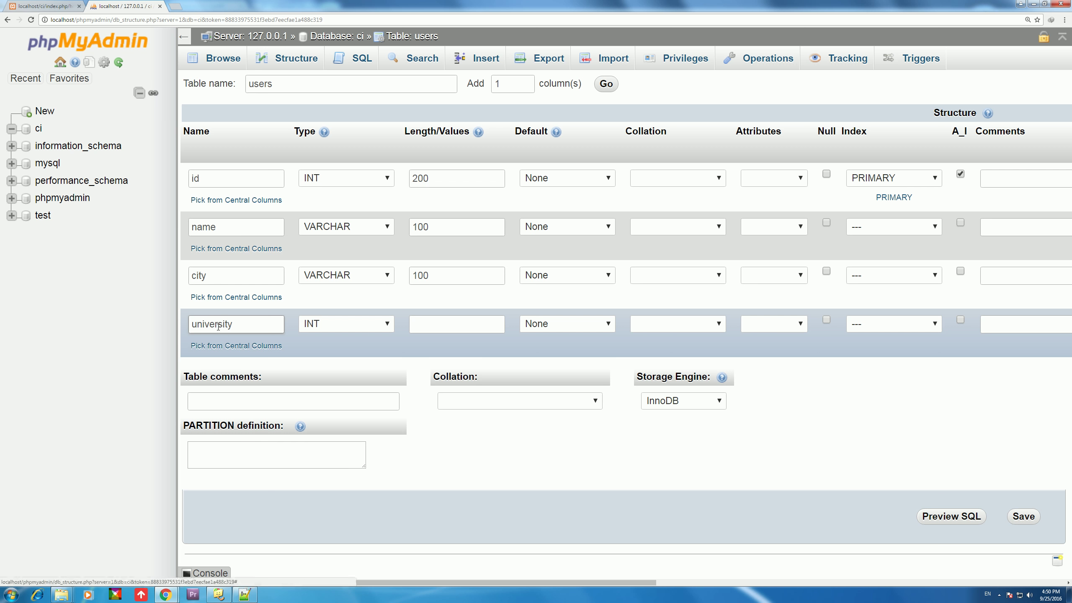
{"action": "key", "text": "Tab"}
{"action": "key", "text": "v"}
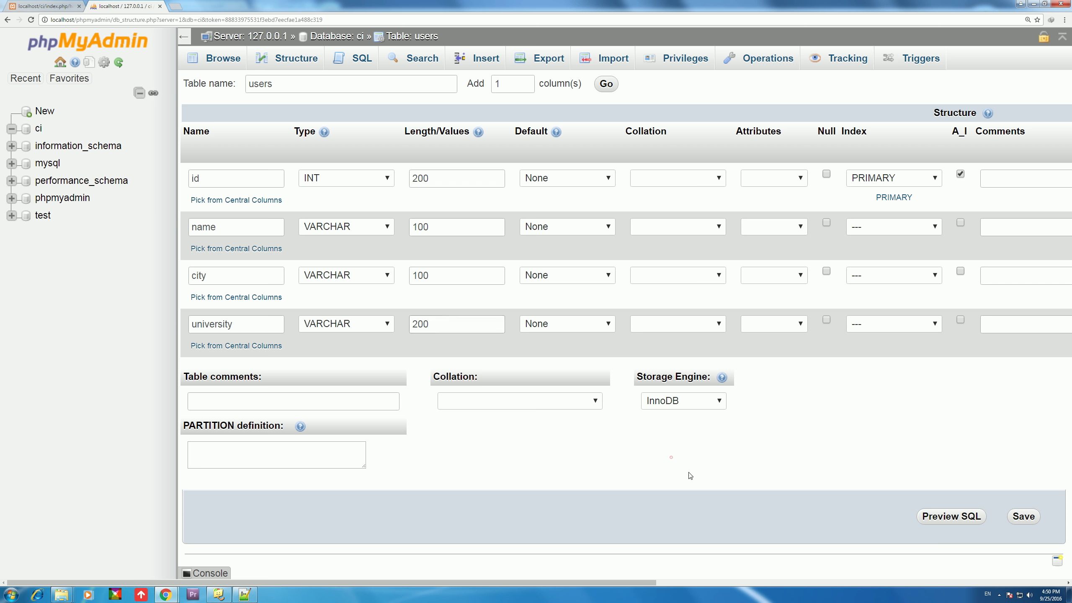
{"action": "key", "text": "Return"}
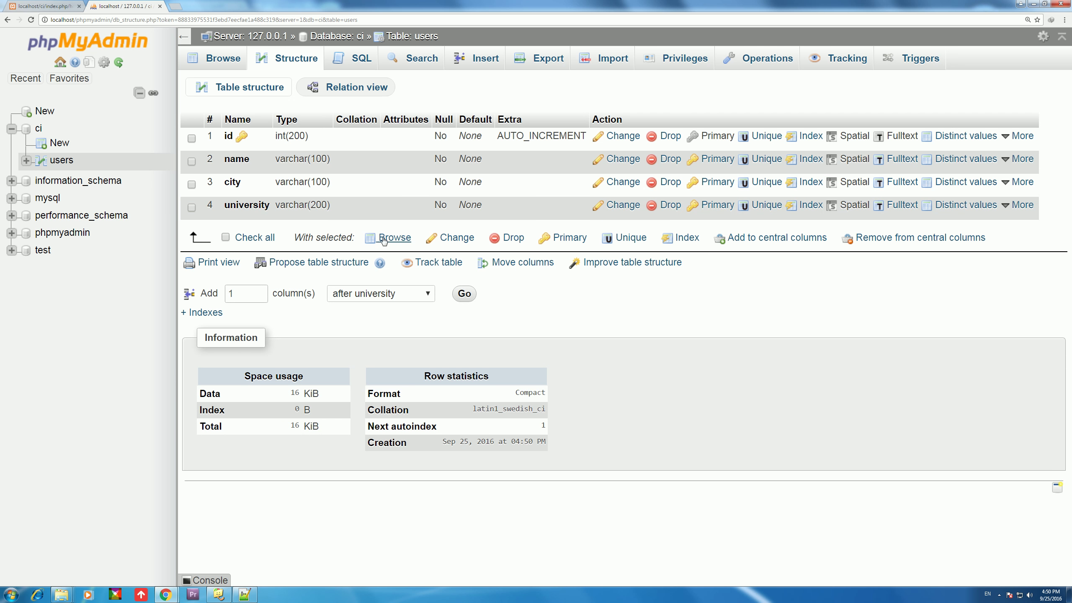
Step: Browse the rows of the users table and look over its column structure
{"action": "left_click", "coordinate": [61, 162]}
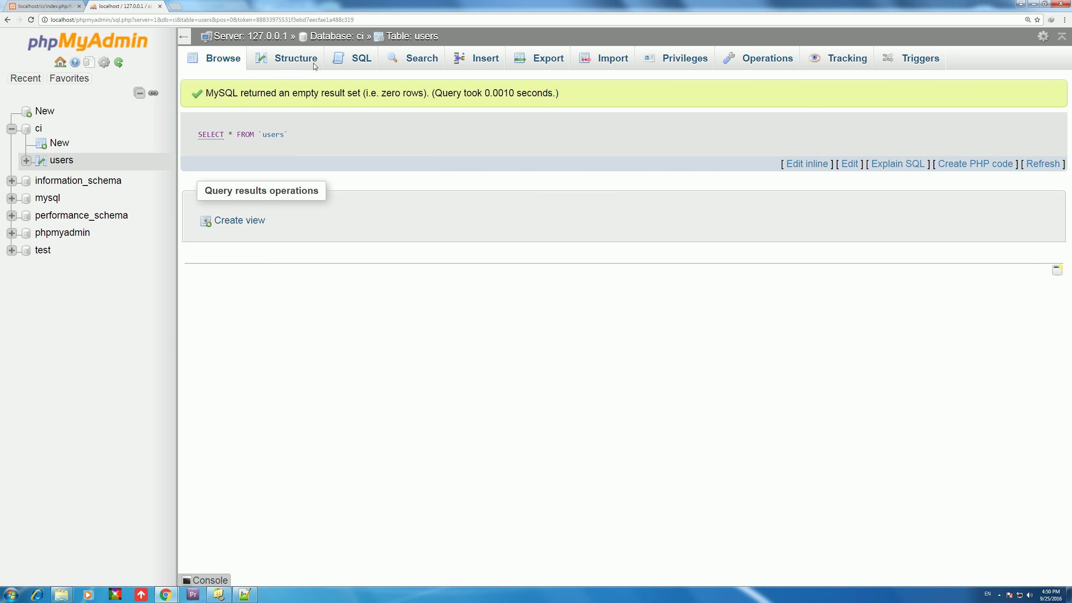
{"action": "left_click", "coordinate": [297, 59]}
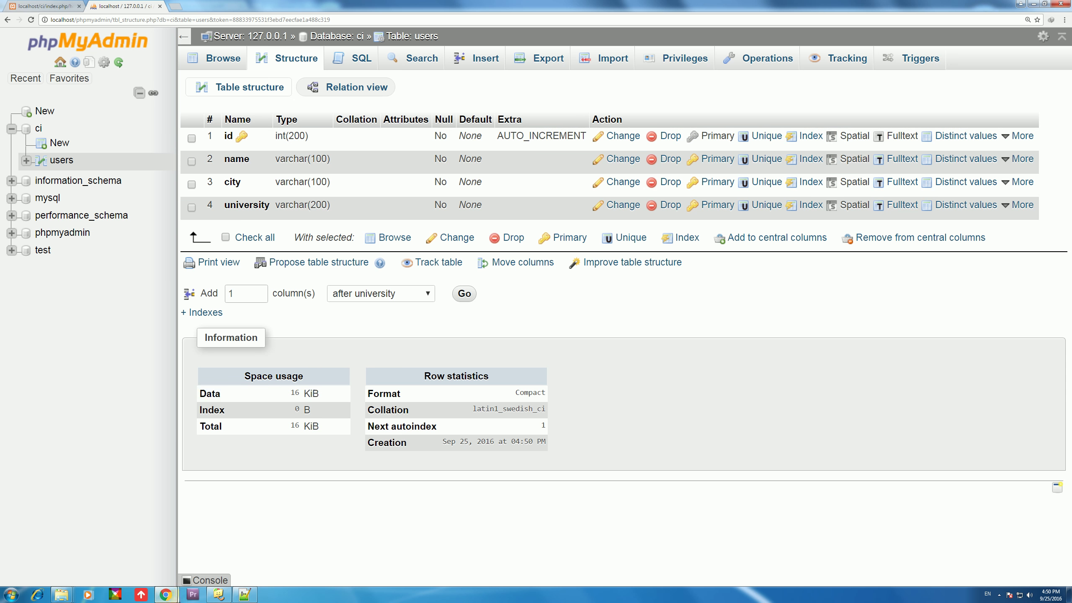
Step: Switch to home.php in Notepad++ and compare the name and city entries in testing() with the users table's columns
{"action": "left_click", "coordinate": [244, 595]}
{"action": "key", "text": "ctrl+Tab"}
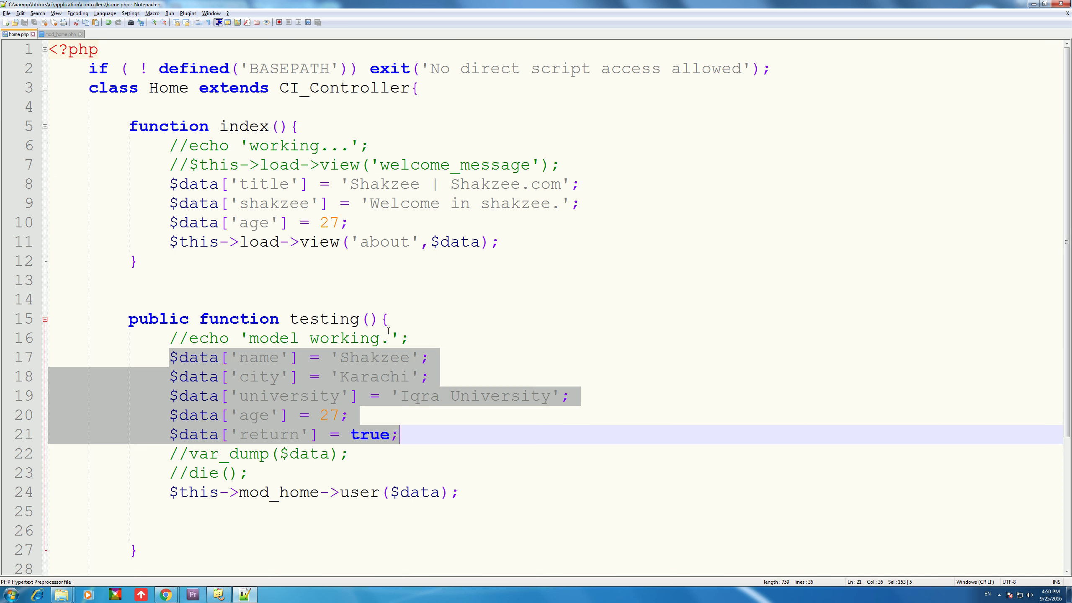
{"action": "left_click", "coordinate": [388, 330]}
{"action": "double_click", "coordinate": [270, 357]}
{"action": "key", "text": "alt+Tab"}
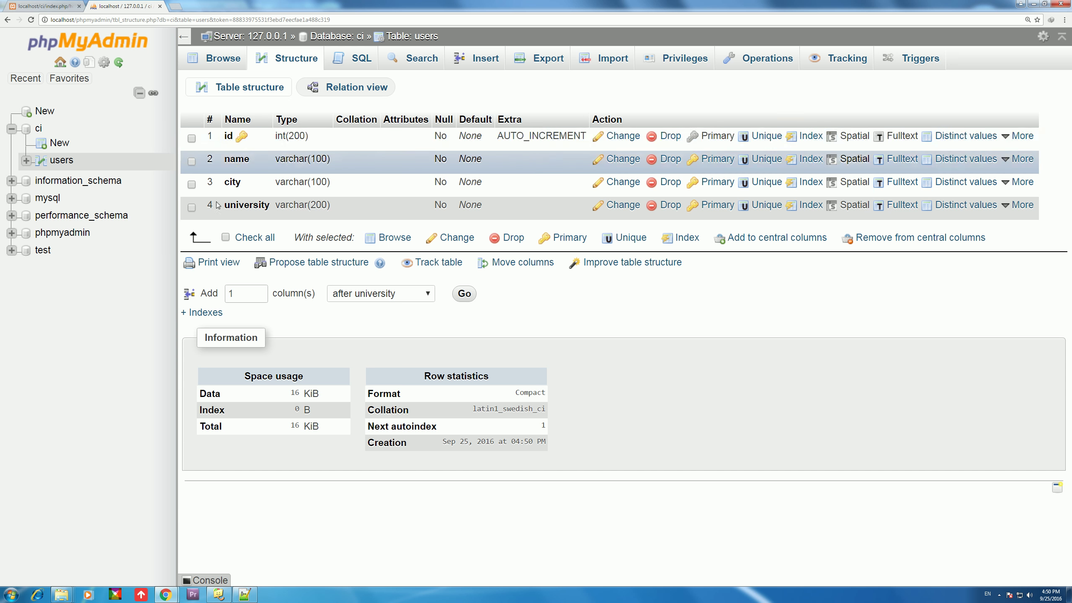
{"action": "key", "text": "alt+Tab"}
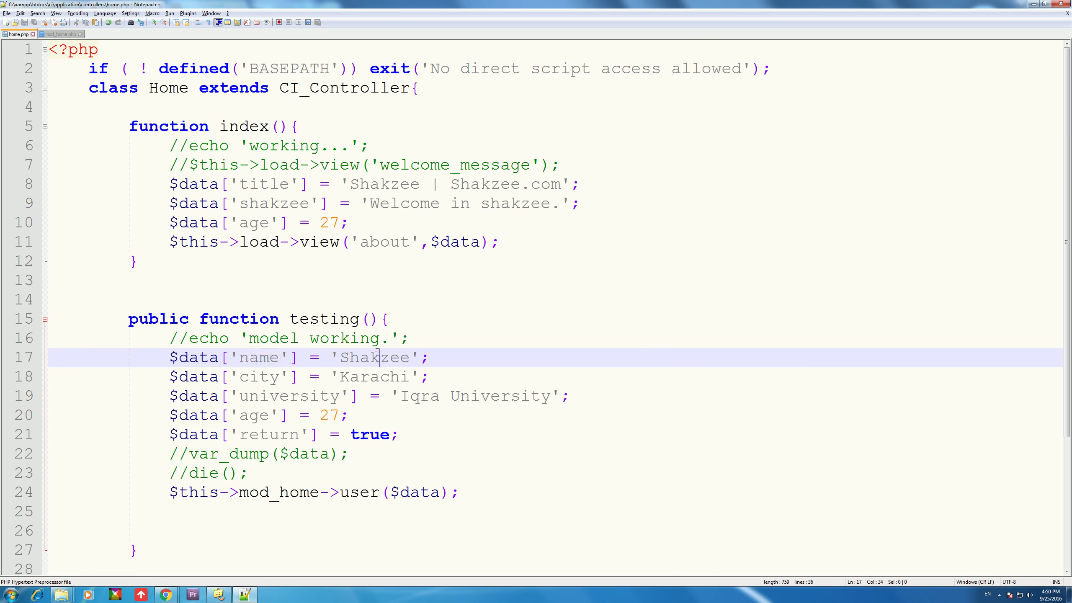
{"action": "double_click", "coordinate": [354, 358]}
{"action": "left_click", "coordinate": [179, 372]}
{"action": "key", "text": "alt+Tab"}
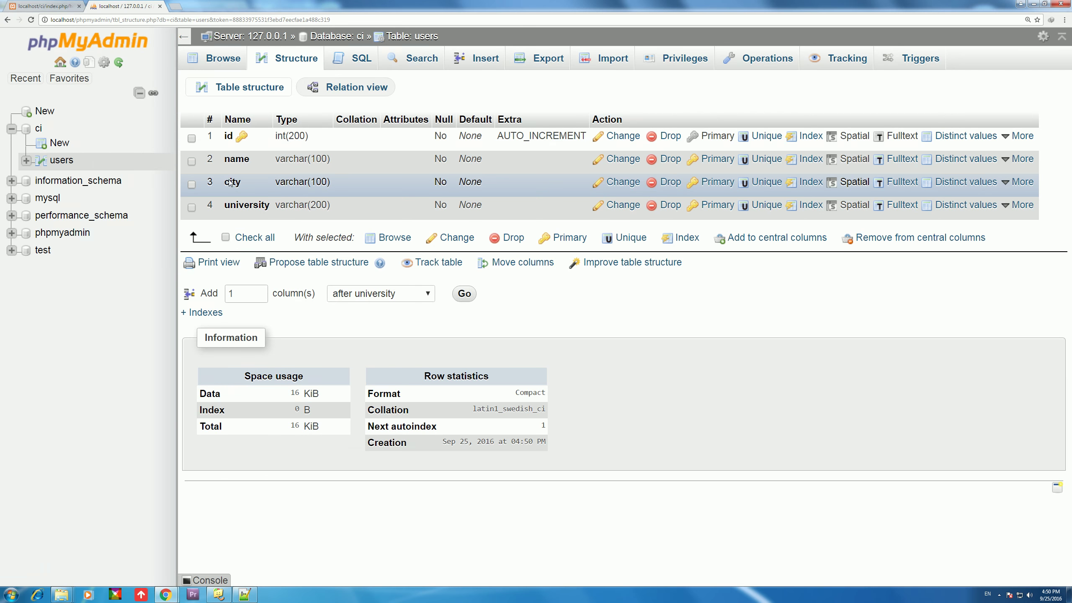
{"action": "key", "text": "alt+Tab"}
{"action": "double_click", "coordinate": [363, 373]}
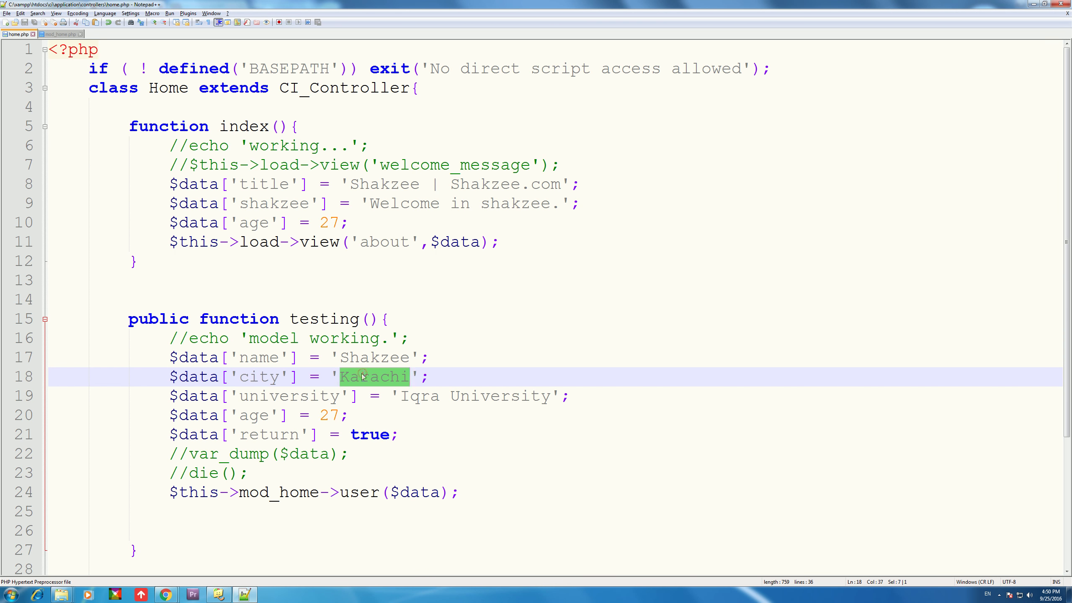
Step: Check the users table's university column and compare the age entry in testing() with the table's columns
{"action": "key", "text": "alt+Tab"}
{"action": "left_click_drag", "start_coordinate": [224, 208], "coordinate": [262, 208]}
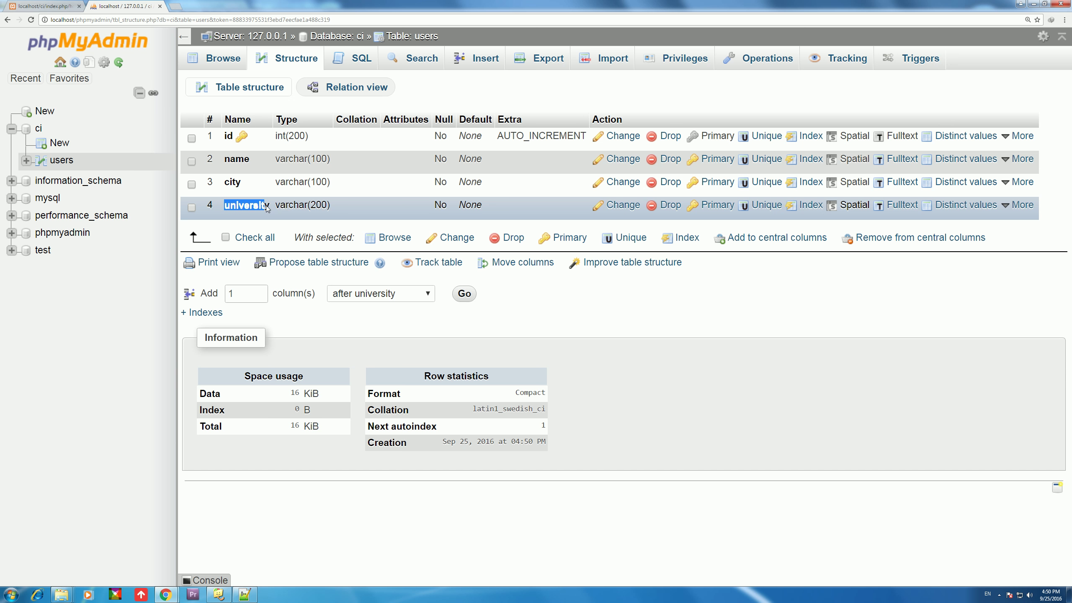
{"action": "left_click", "coordinate": [633, 385]}
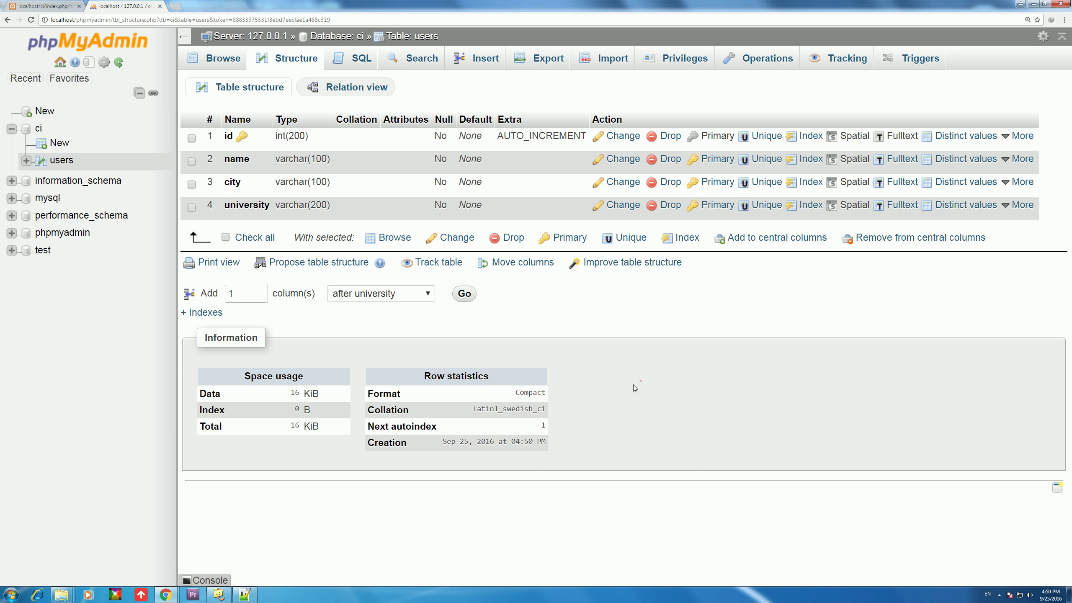
{"action": "key", "text": "alt+Tab"}
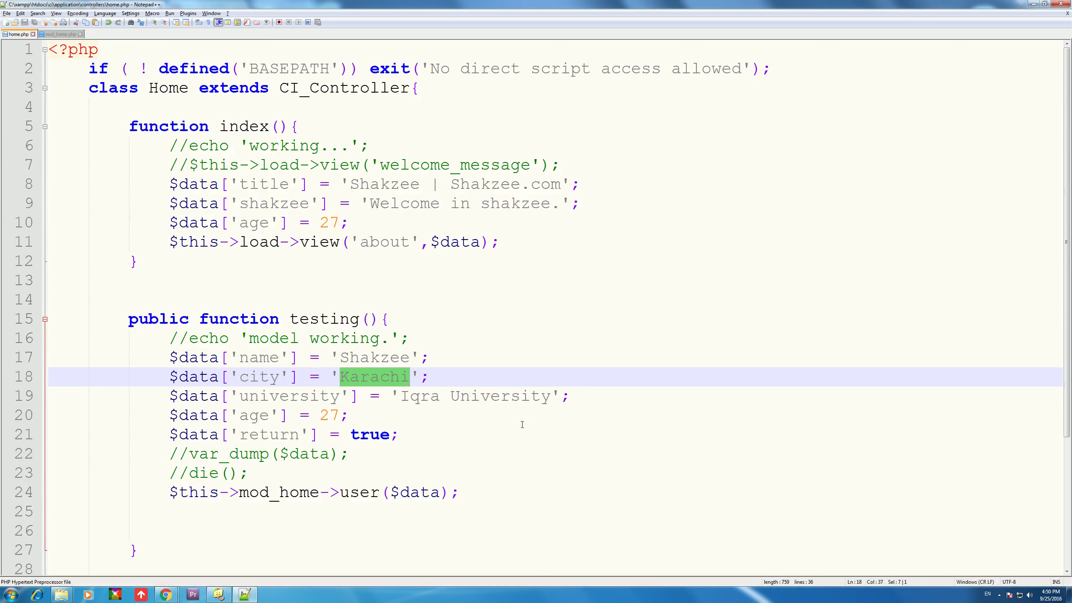
{"action": "left_click", "coordinate": [255, 419]}
{"action": "key", "text": "alt+Tab"}
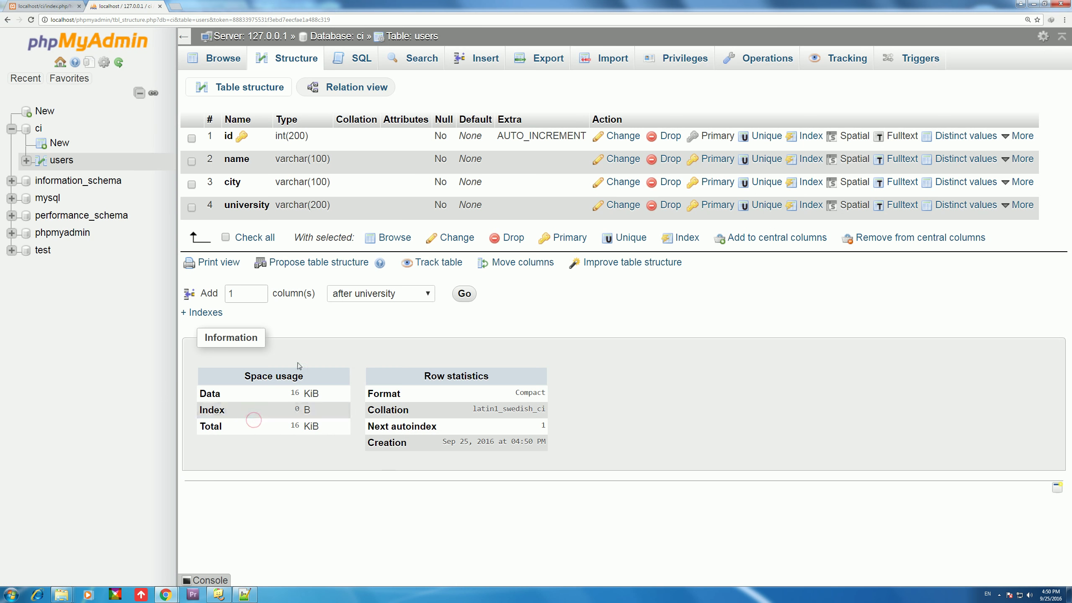
{"action": "key", "text": "alt+Tab"}
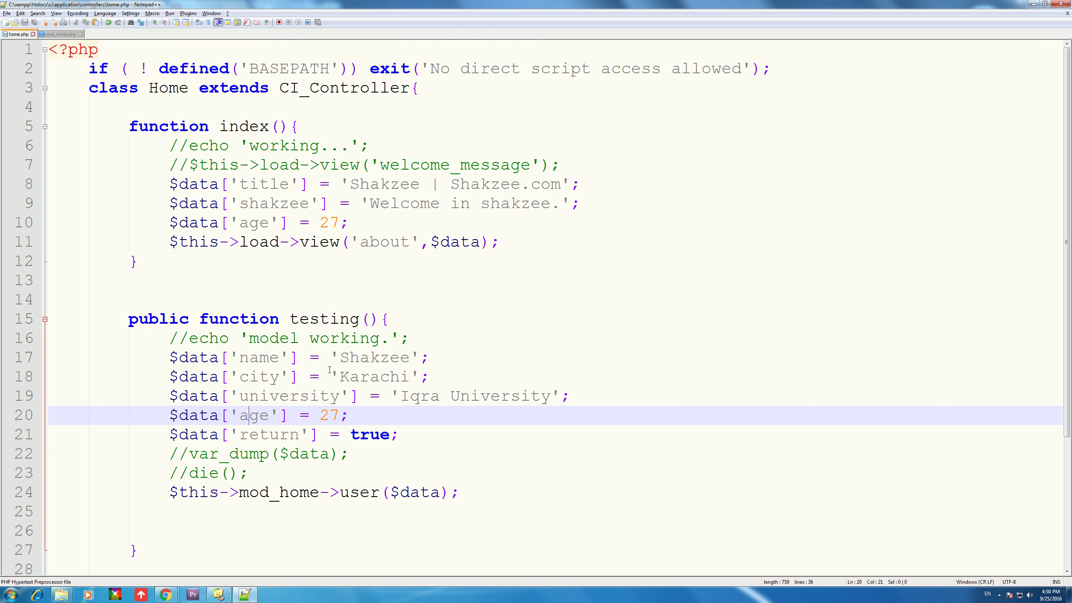
Step: Comment out the $data['age'] and $data['return'] lines in the testing() function with //
{"action": "left_click", "coordinate": [165, 416]}
{"action": "type", "text": "//"}
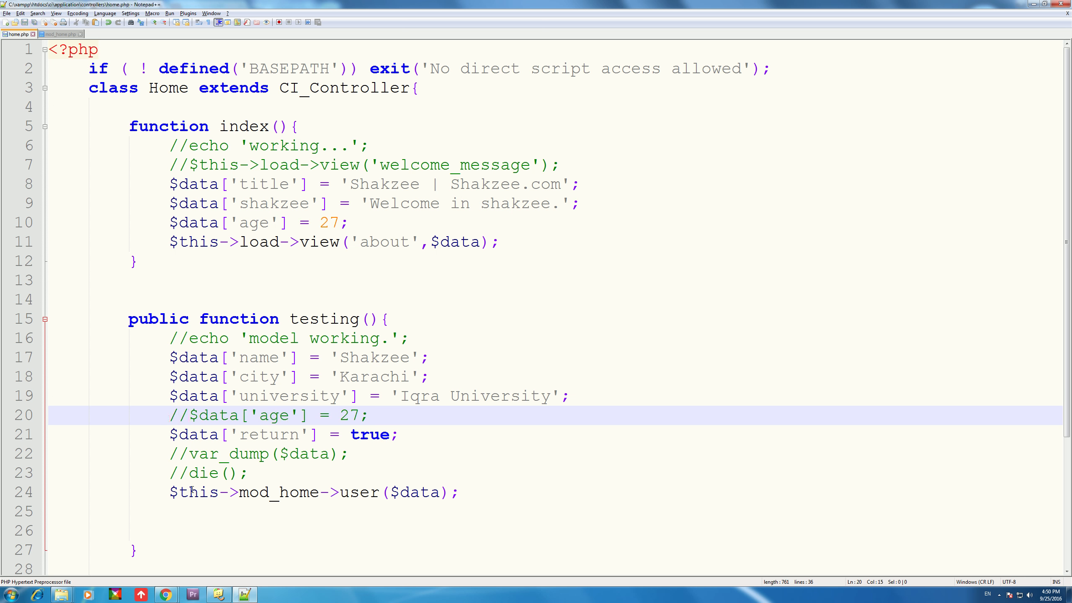
{"action": "key", "text": "Down"}
{"action": "type", "text": "//"}
Step: Delete the age, return, var_dump and die lines from the testing() function
{"action": "key", "text": "Up"}
{"action": "key", "text": "Up"}
{"action": "key", "text": "Down"}
{"action": "key", "text": "Down"}
{"action": "key", "text": "Up"}
{"action": "key", "text": "Up"}
{"action": "key", "text": "End"}
{"action": "key", "text": "Right"}
{"action": "key", "text": "shift+Down"}
{"action": "key", "text": "shift+Down"}
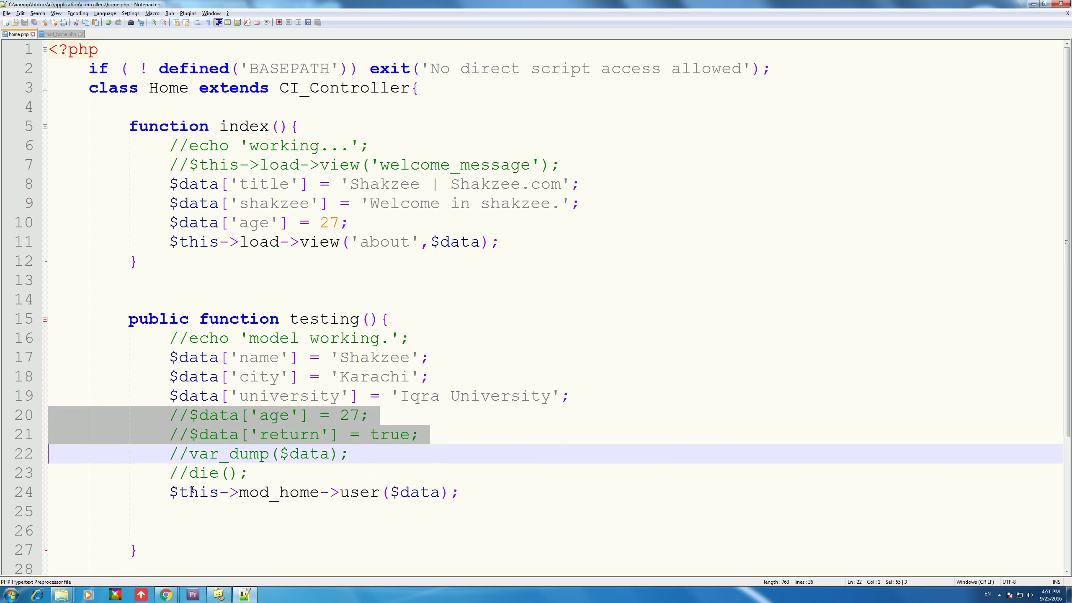
{"action": "key", "text": "Delete"}
{"action": "key", "text": "shift+Down"}
{"action": "key", "text": "shift+Down"}
{"action": "key", "text": "Delete"}
{"action": "key", "text": "Up"}
{"action": "key", "text": "End"}
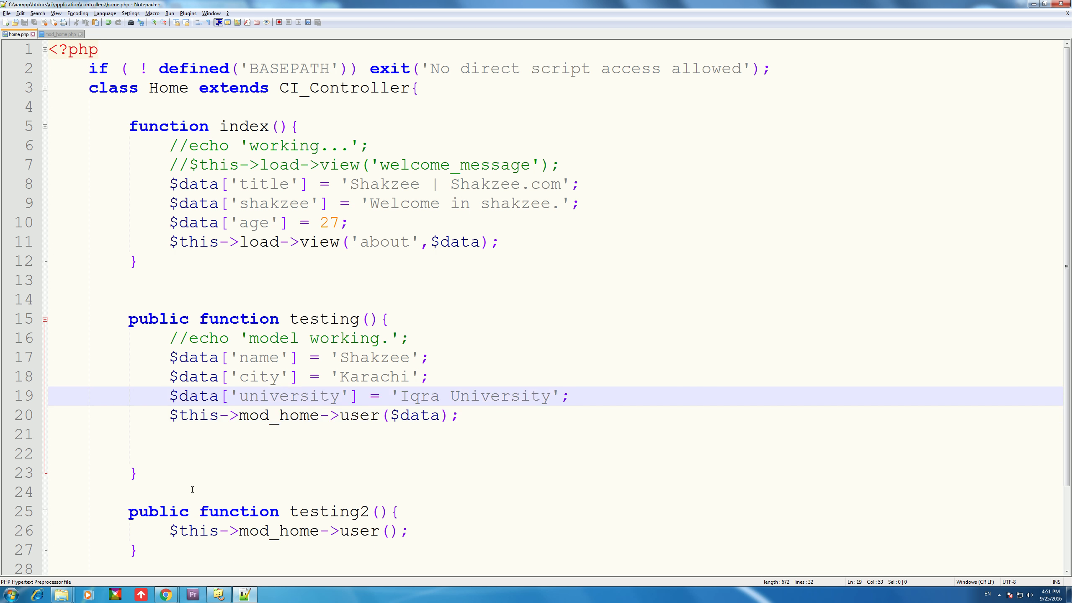
Step: Insert a blank line above the mod_home->user($data) call in testing() and save home.php
{"action": "key", "text": "Return"}
{"action": "key", "text": "ctrl+s"}
{"action": "key", "text": "Up"}
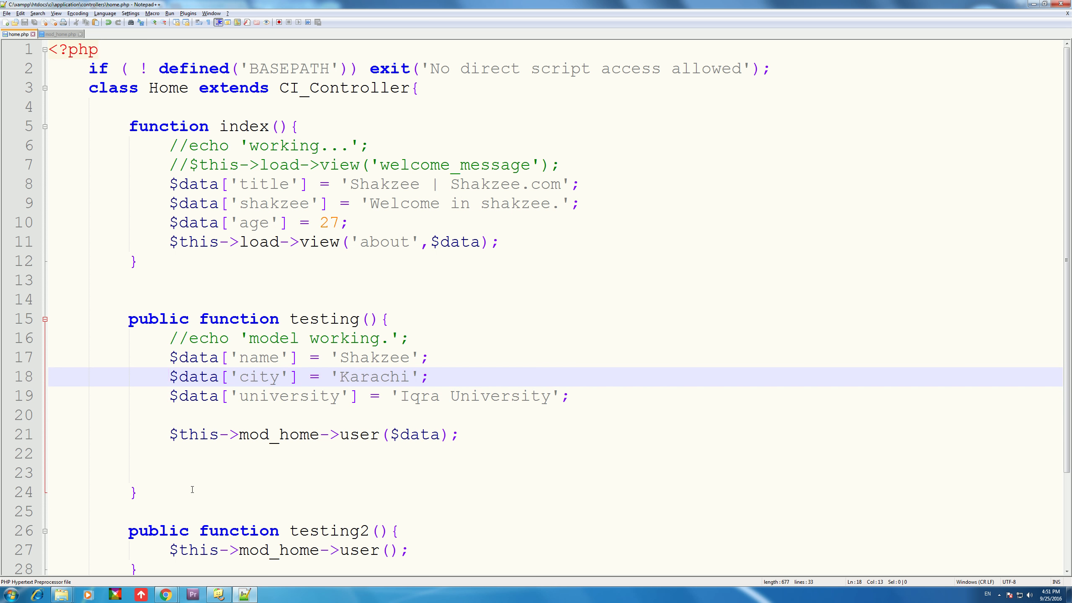